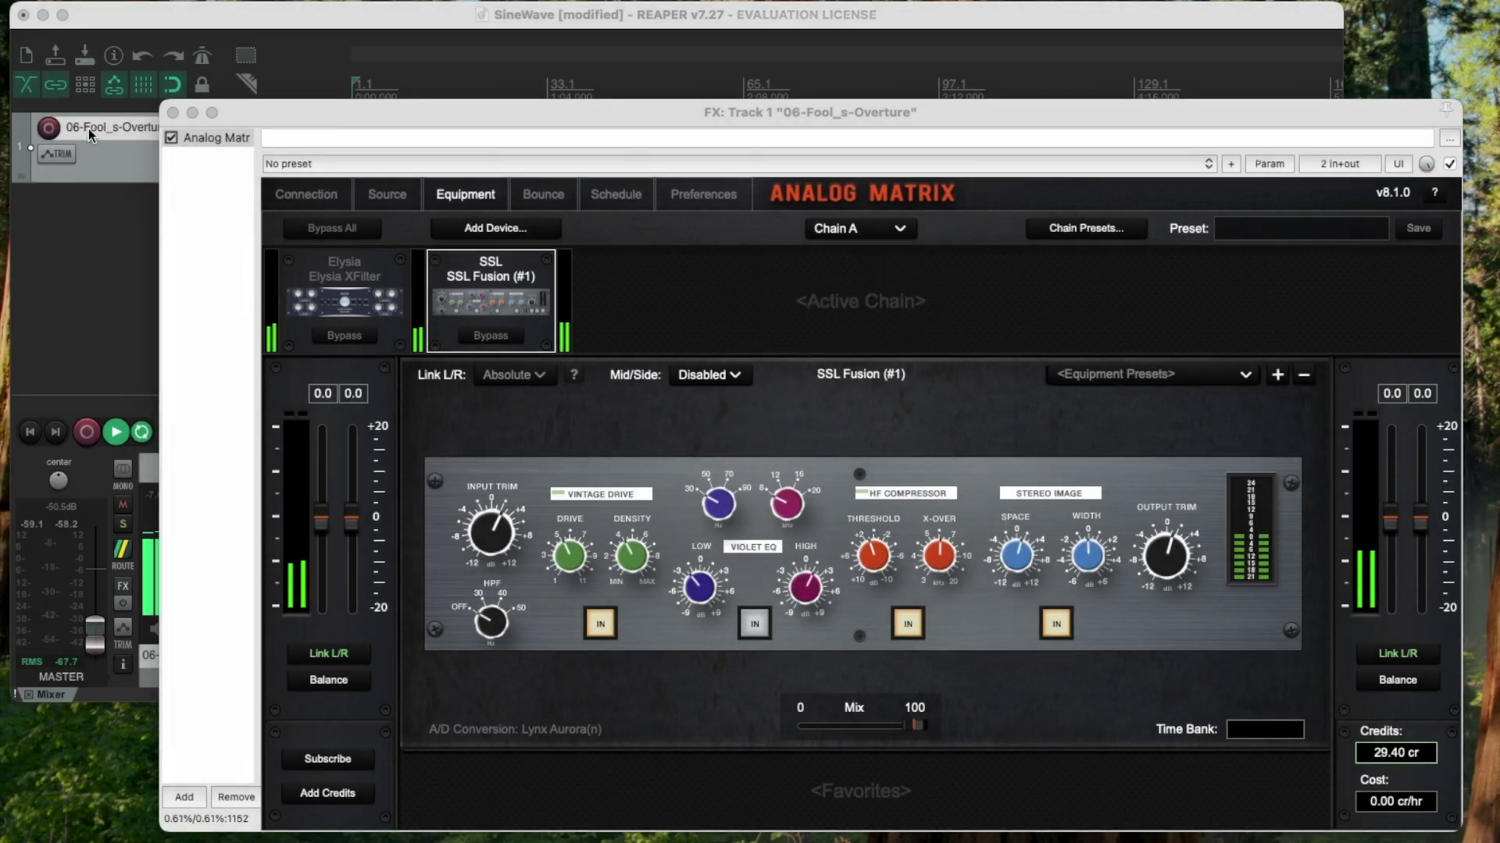
Review the Elysia XFilter and SSL Fusion settings, then check the server connection settings
{"action": "left_click", "coordinate": [290, 258]}
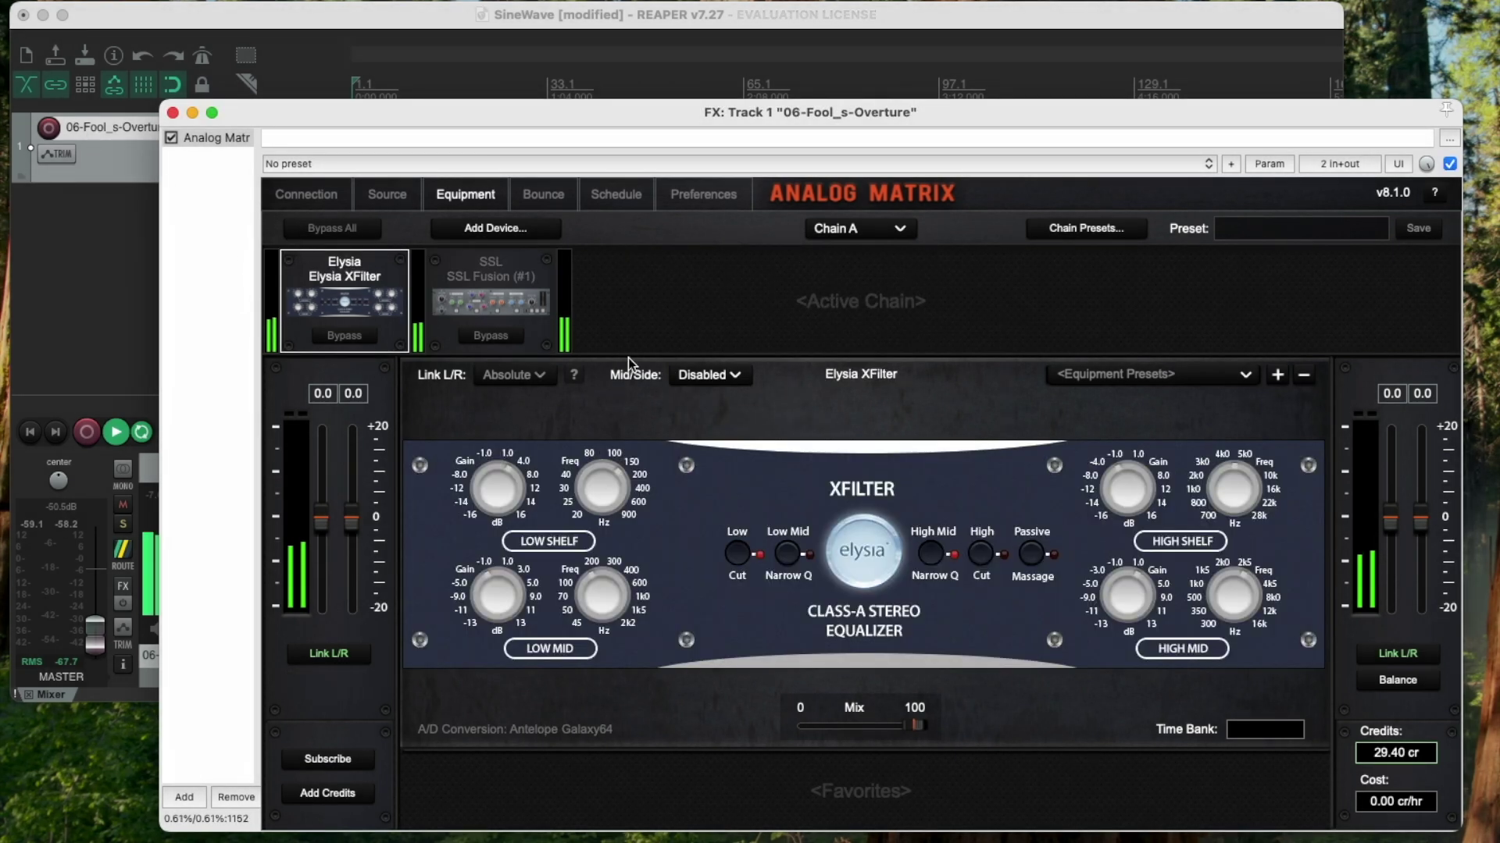
{"action": "left_click", "coordinate": [492, 272]}
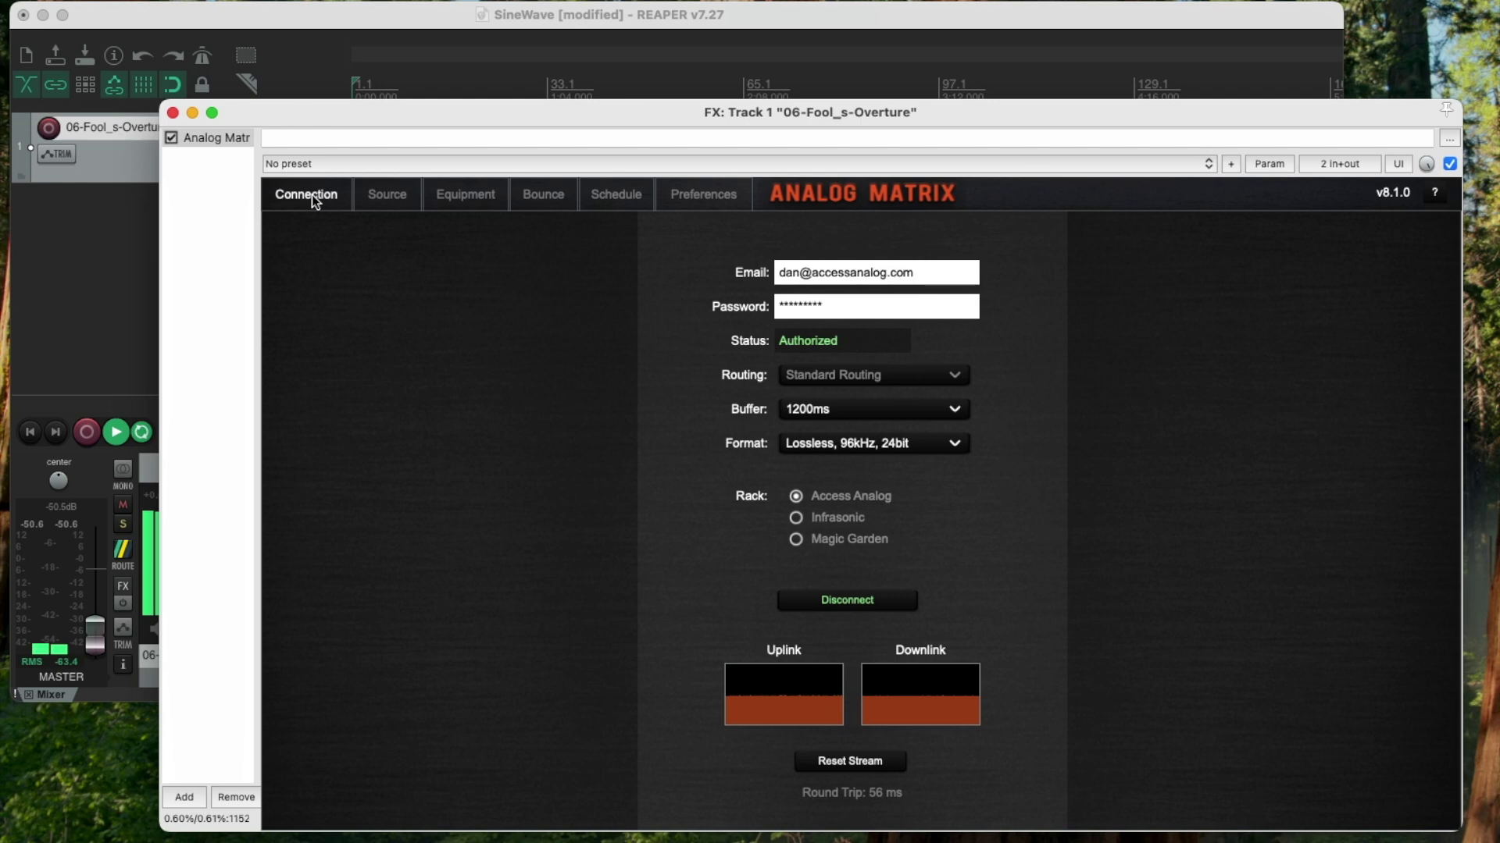
{"action": "left_click", "coordinate": [305, 195]}
{"action": "left_click", "coordinate": [460, 197]}
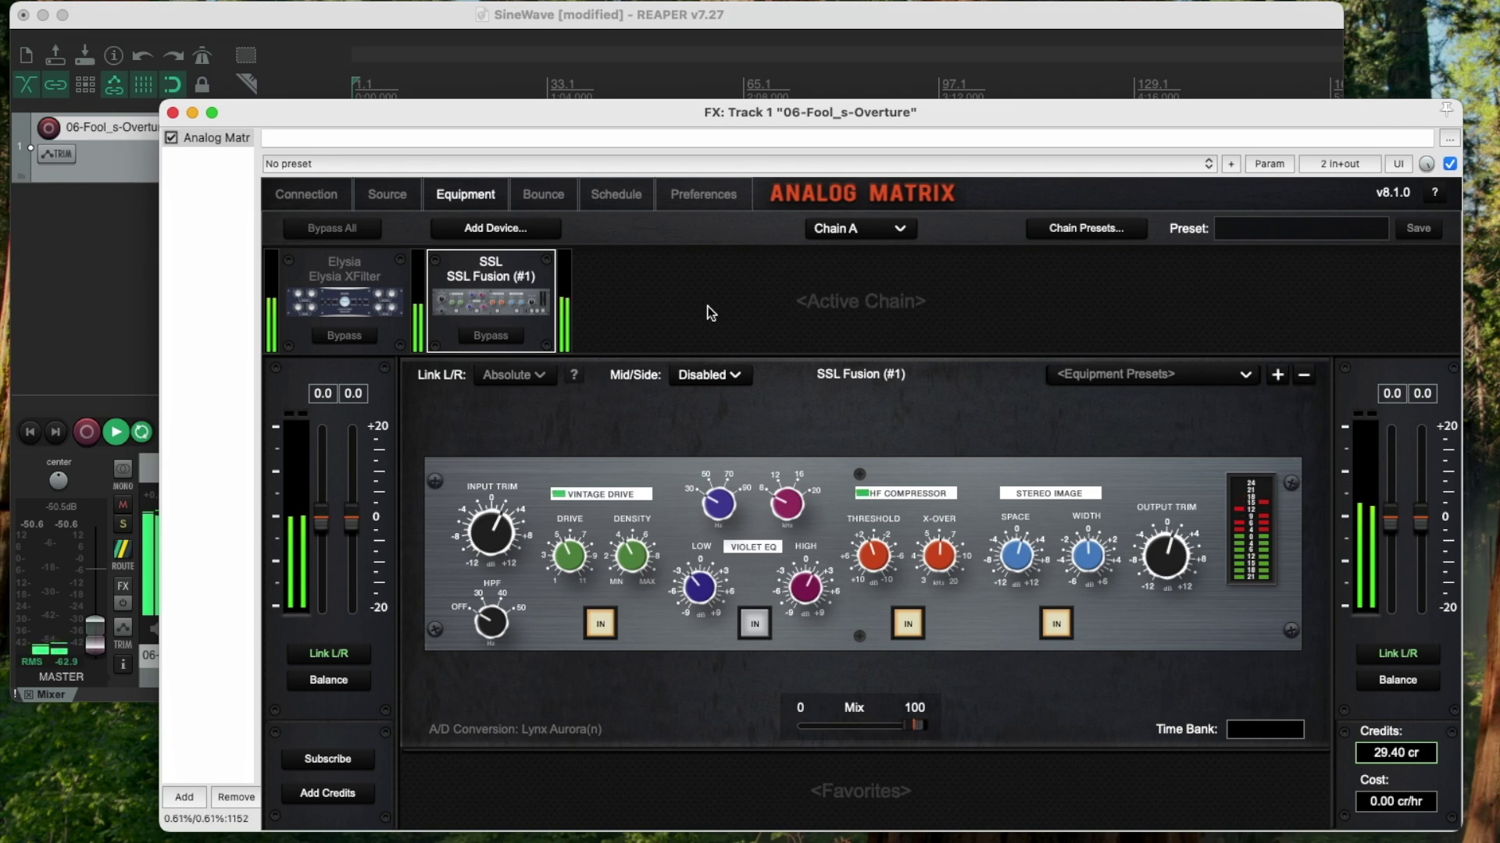
Stop project playback and show the audio Source page, repositioning the plugin window
{"action": "left_click_drag", "start_coordinate": [270, 110], "coordinate": [293, 107]}
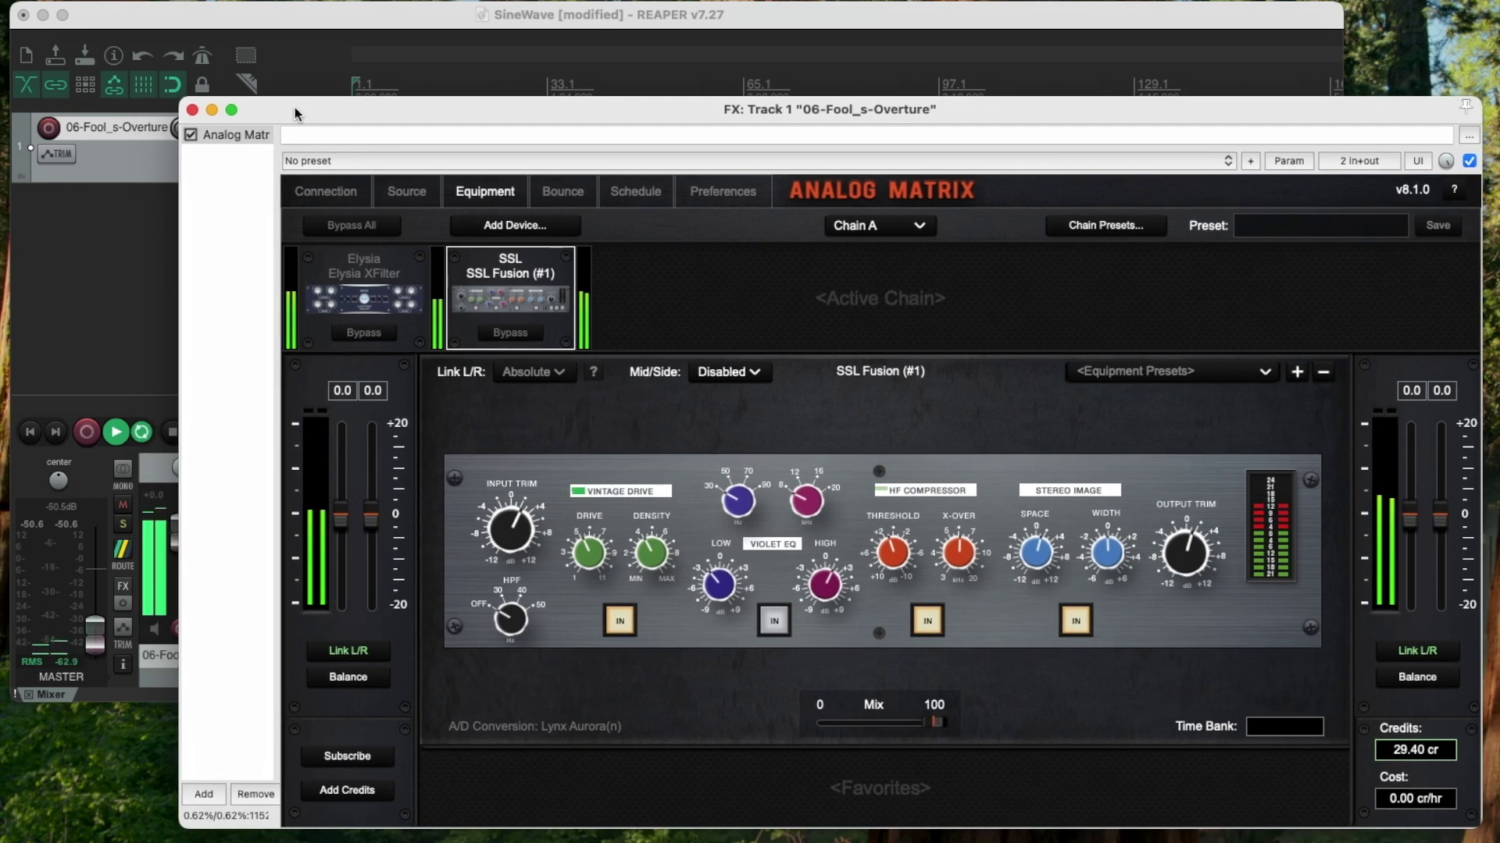
{"action": "left_click", "coordinate": [172, 432]}
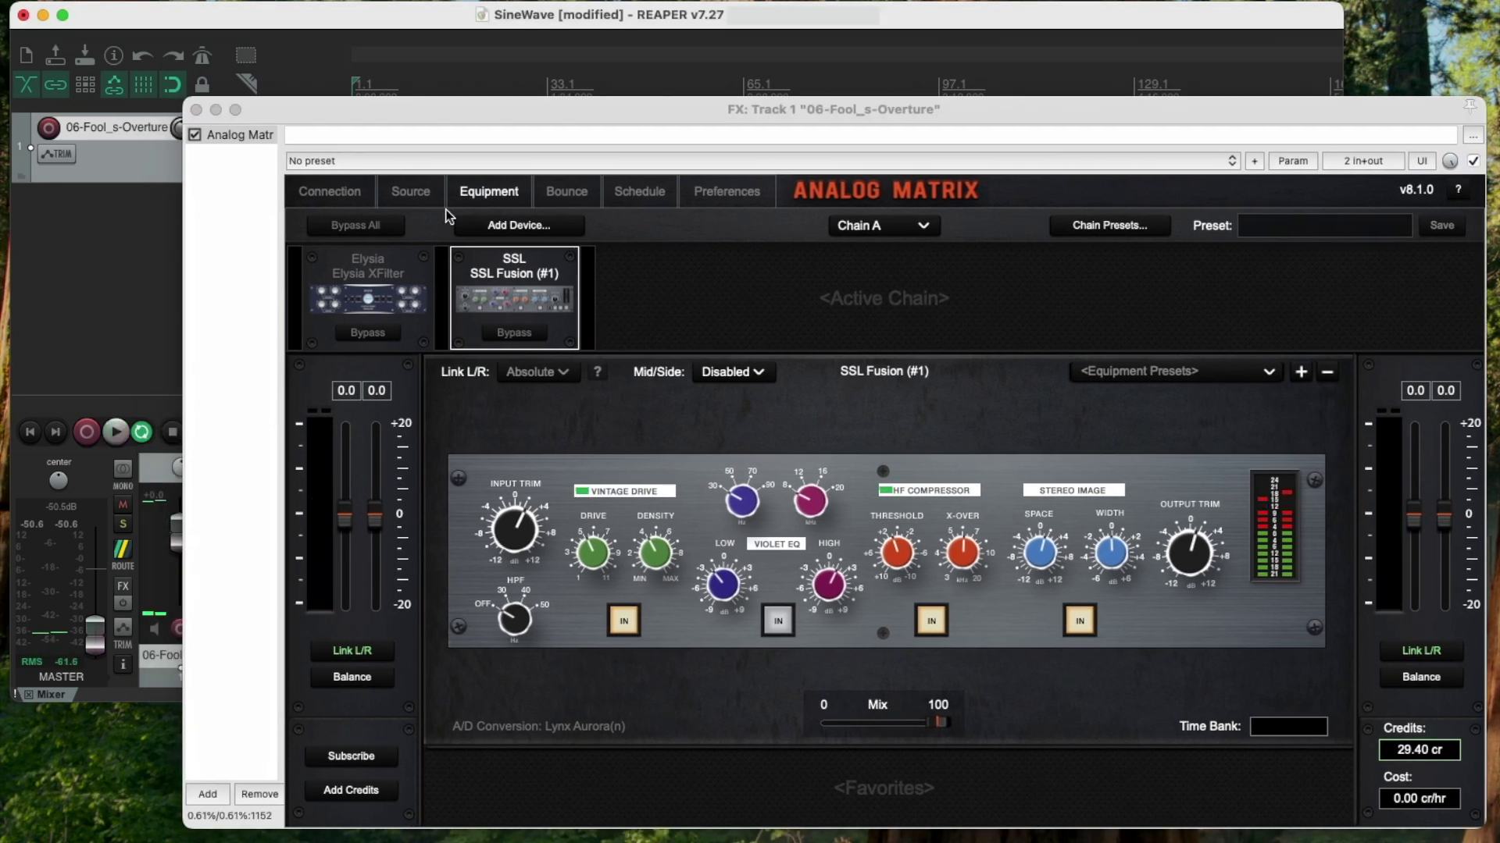
{"action": "left_click", "coordinate": [405, 186]}
{"action": "left_click_drag", "start_coordinate": [554, 108], "coordinate": [515, 104]}
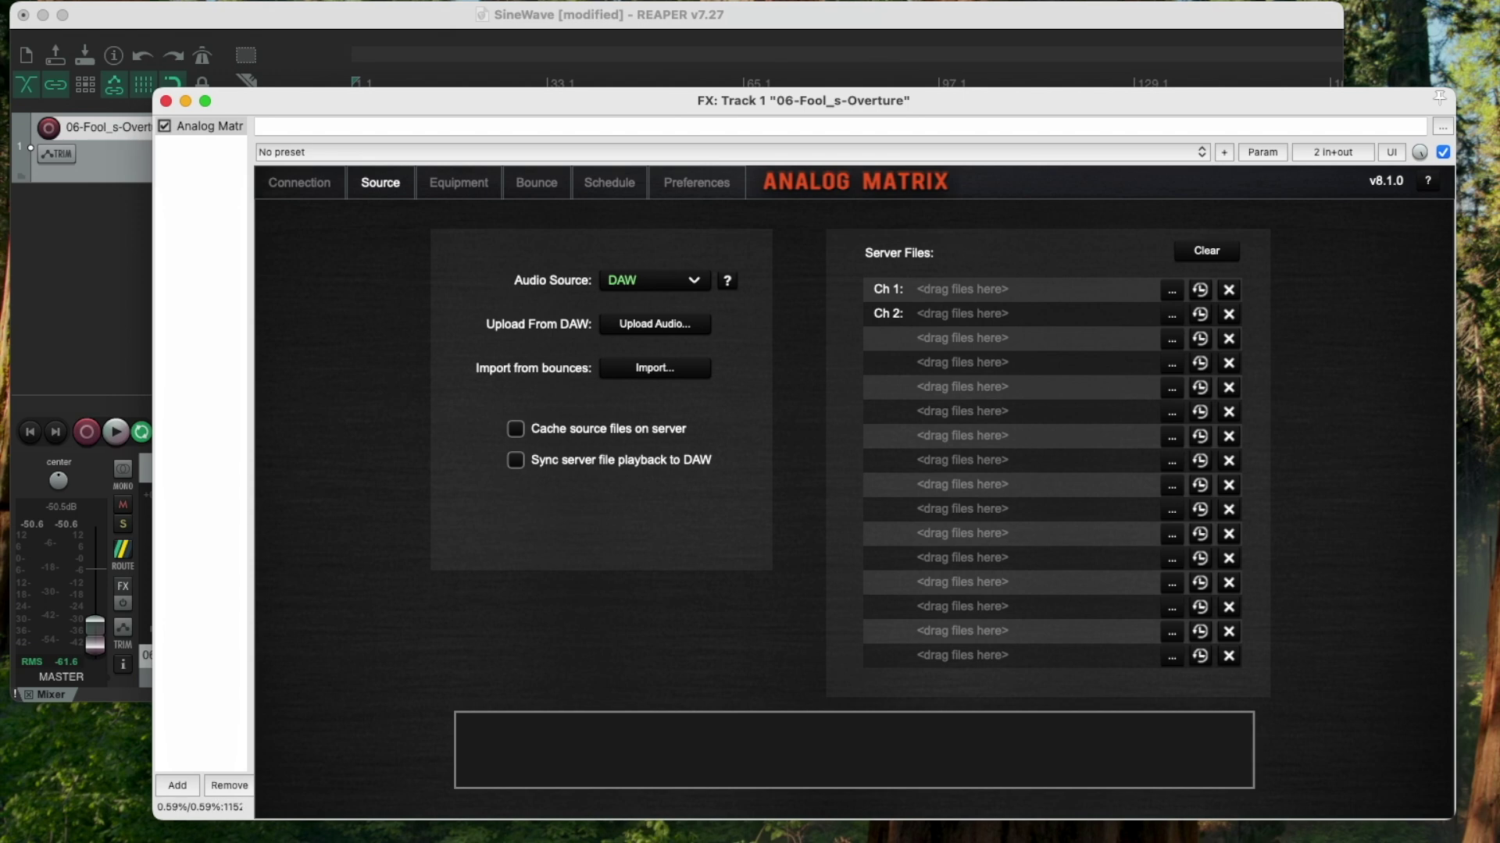
Upload Hammond_Final.wav from the Finder Audio folder onto Ch 1 Server Files, then minimise Finder
{"action": "key", "text": "super+Tab"}
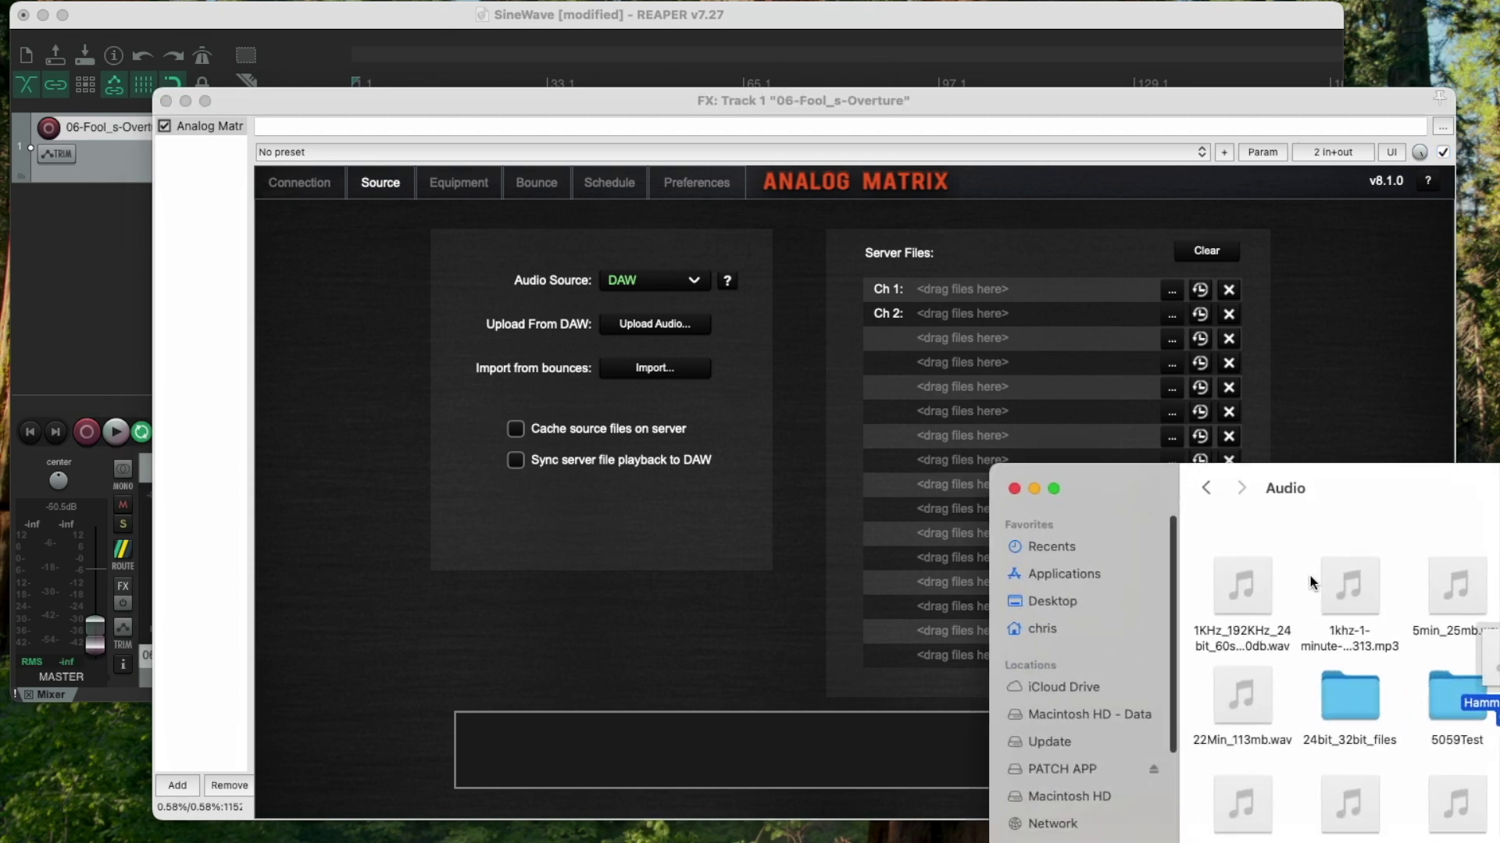
{"action": "left_click_drag", "start_coordinate": [1486, 658], "coordinate": [998, 301]}
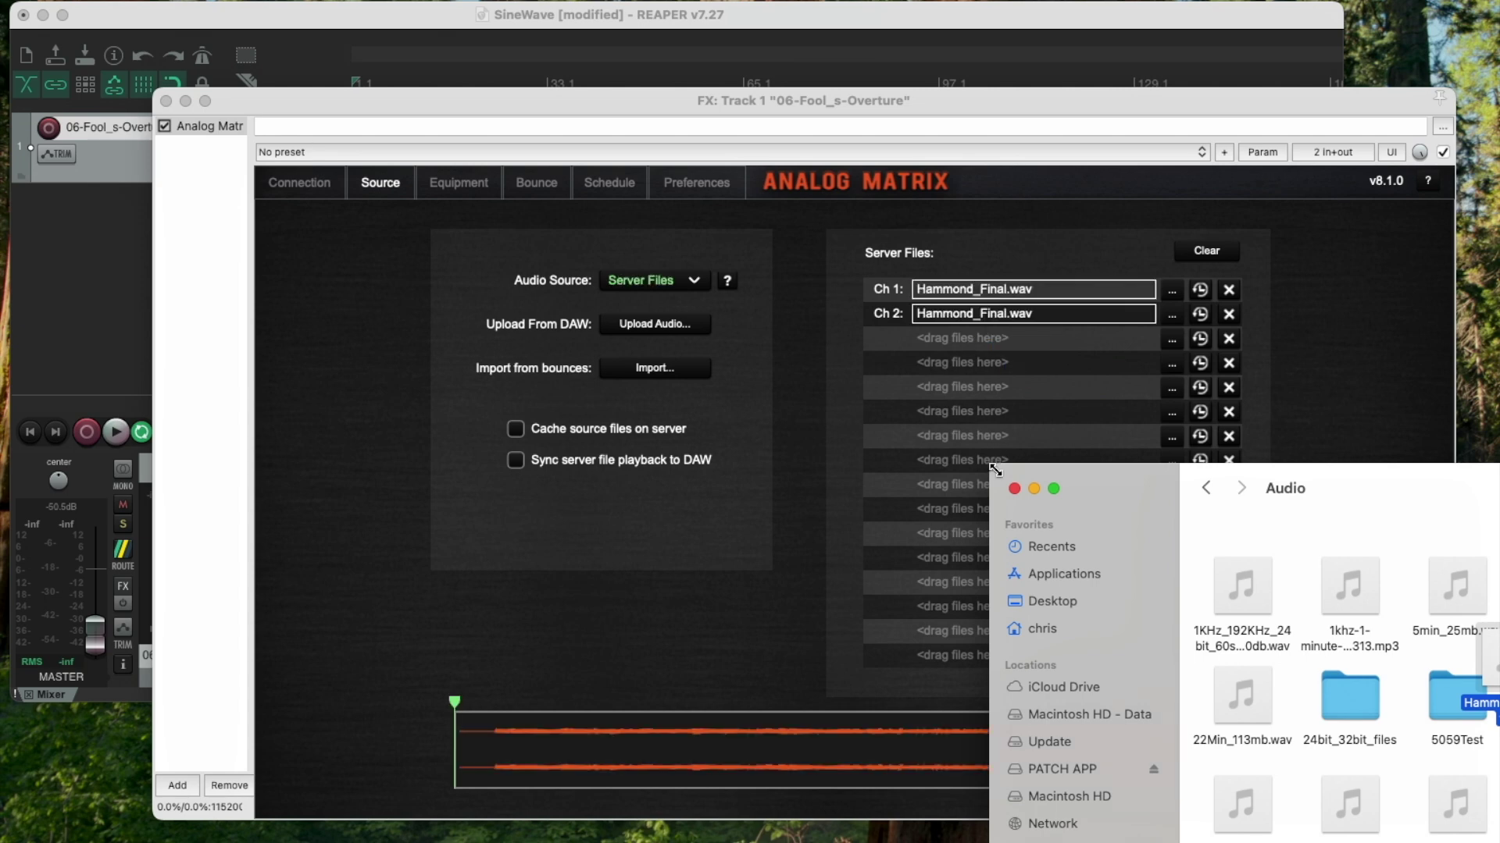
{"action": "left_click", "coordinate": [1033, 489]}
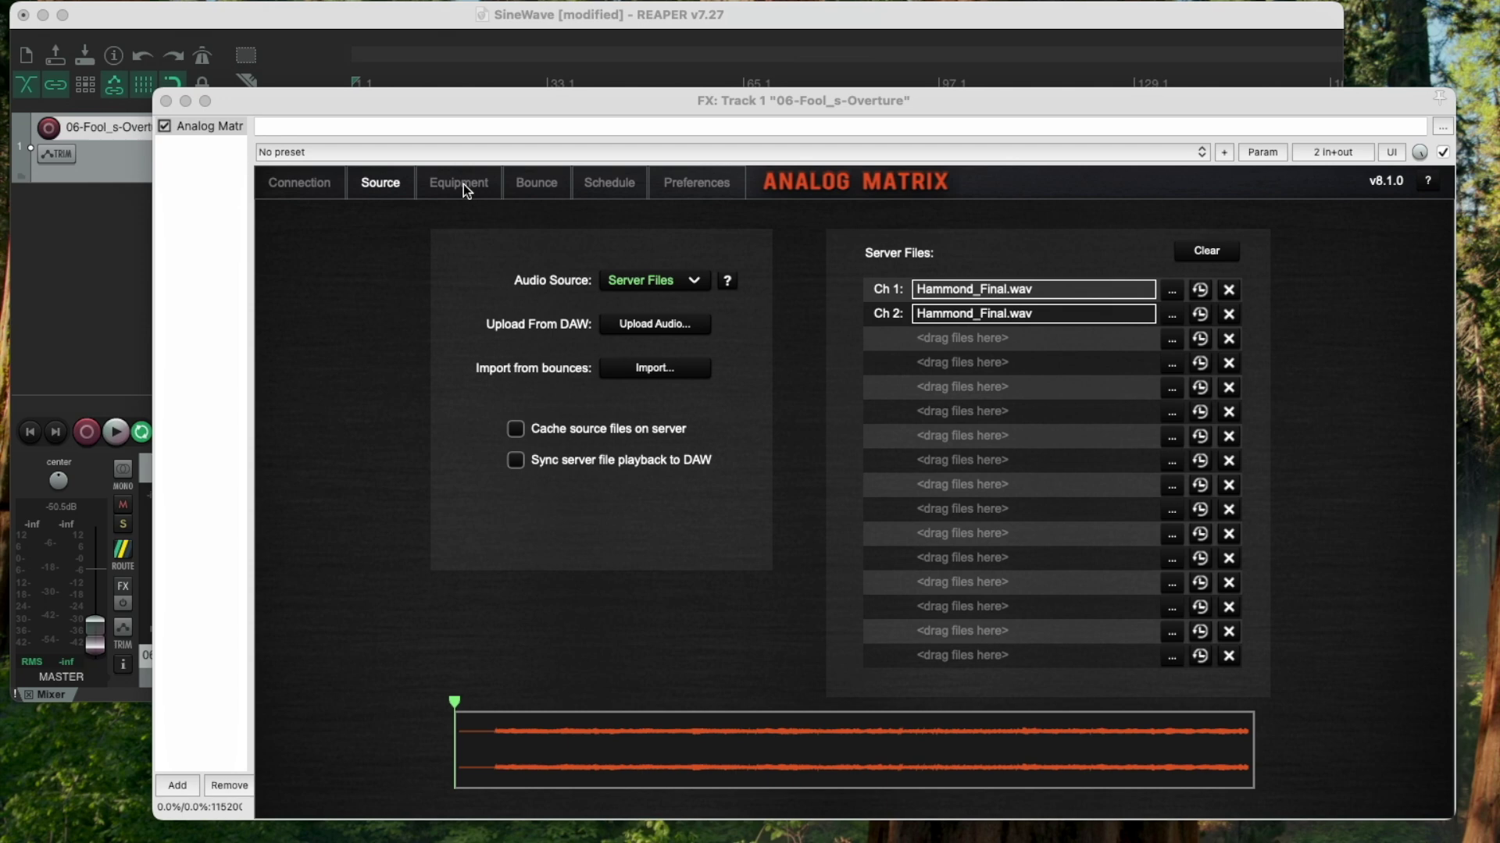
On the Bounce page choose 44100 Hz sample rate, keeping 24 Bit depth and 0 Secs file tail
{"action": "left_click", "coordinate": [444, 184]}
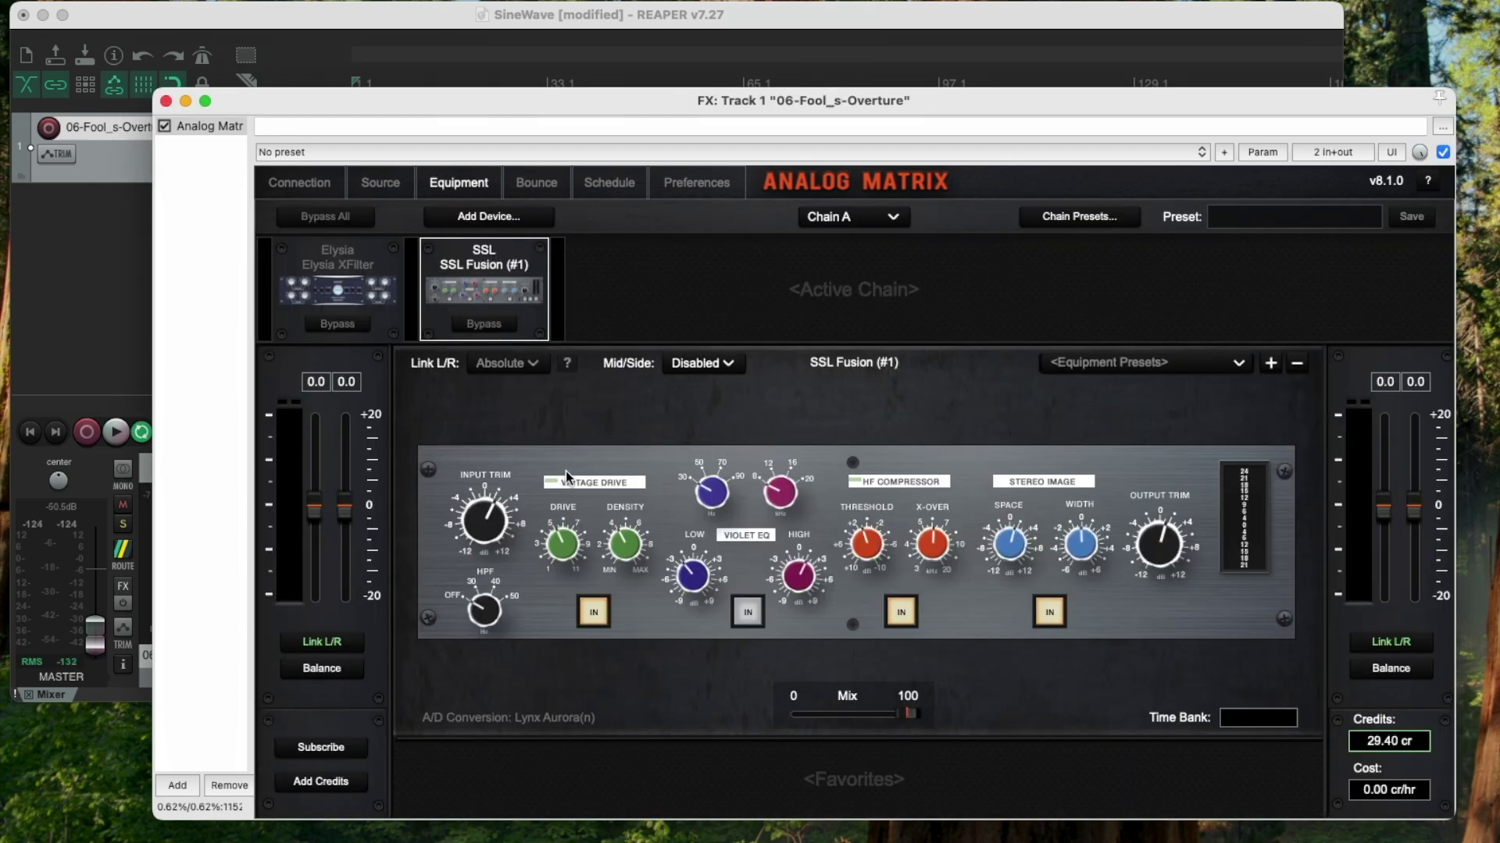
{"action": "left_click", "coordinate": [530, 185]}
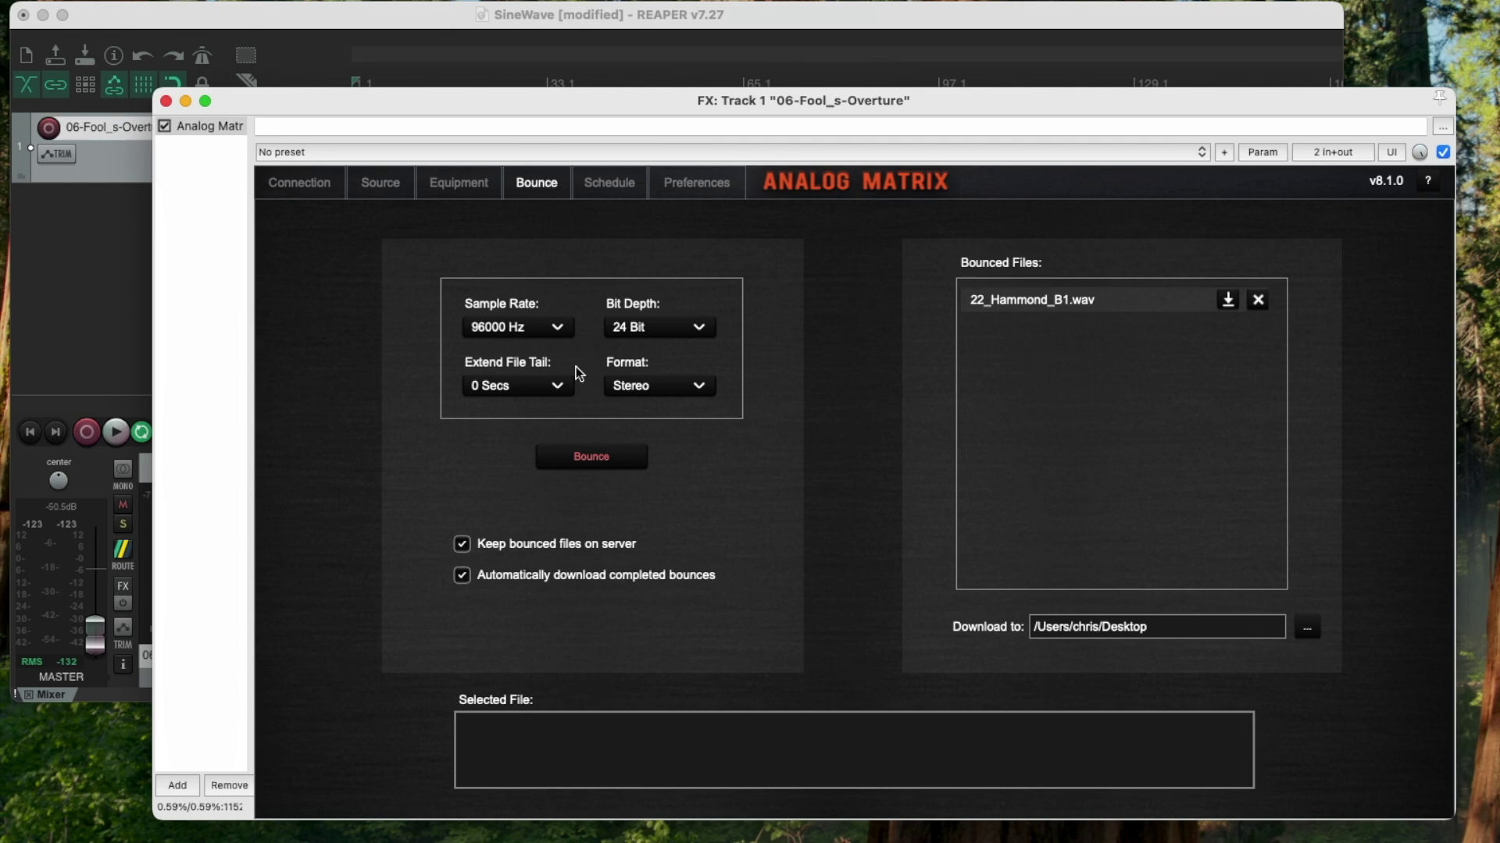
{"action": "left_click", "coordinate": [559, 330]}
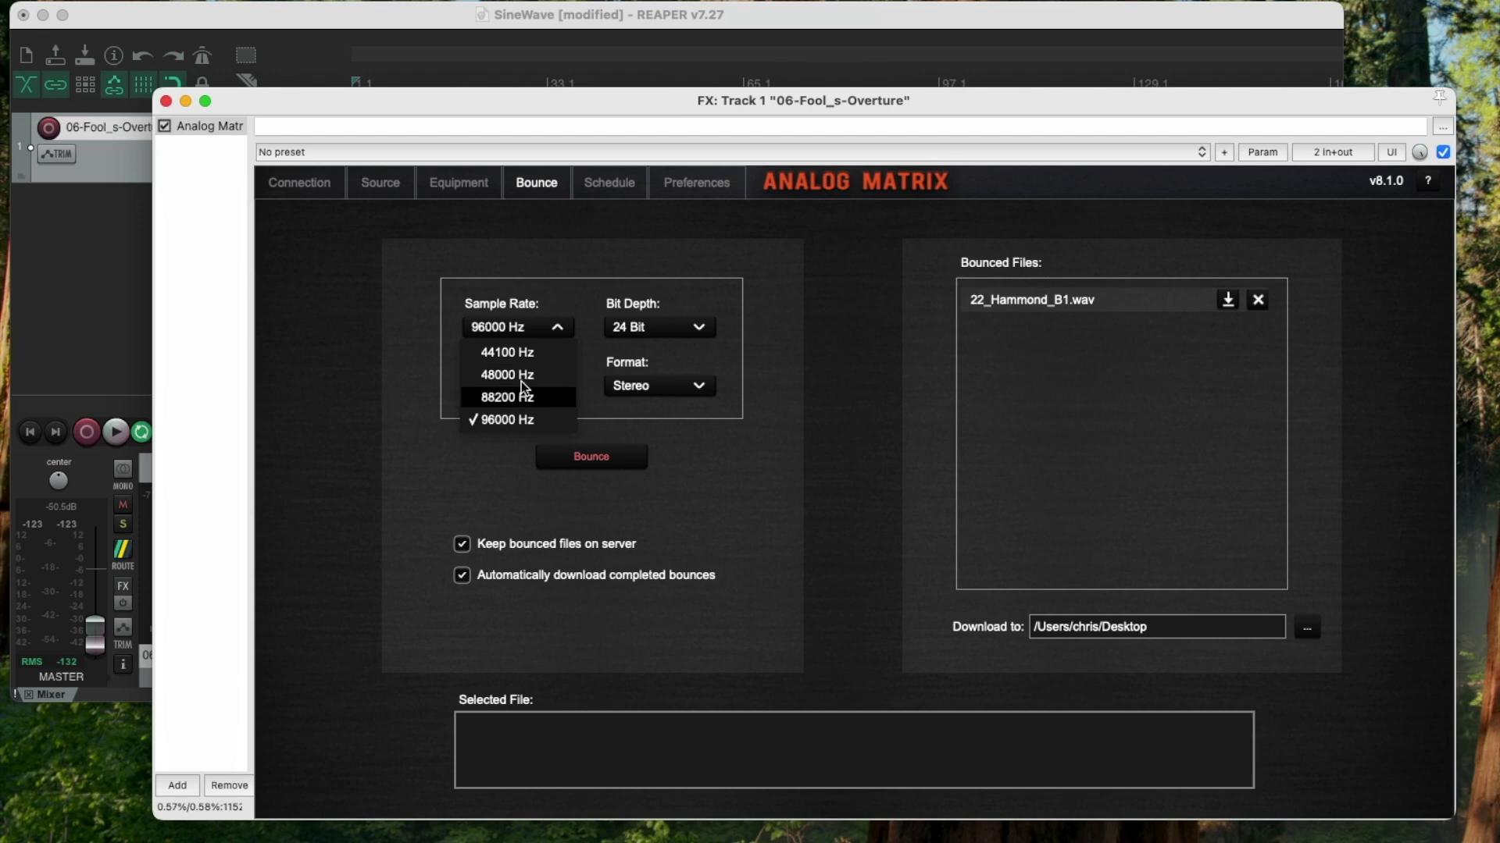
{"action": "left_click", "coordinate": [522, 356]}
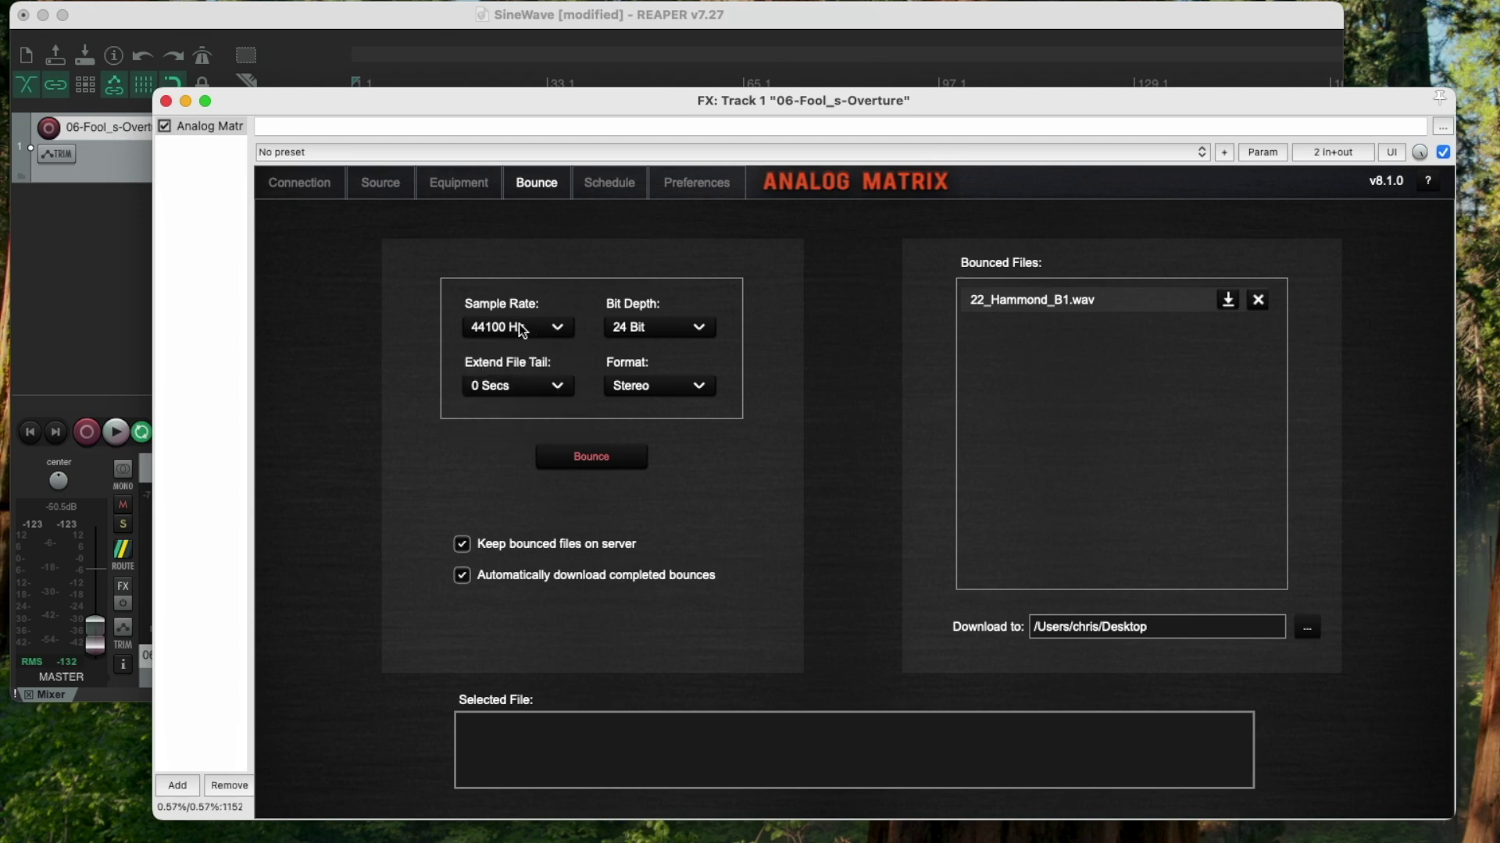
{"action": "left_click", "coordinate": [649, 328]}
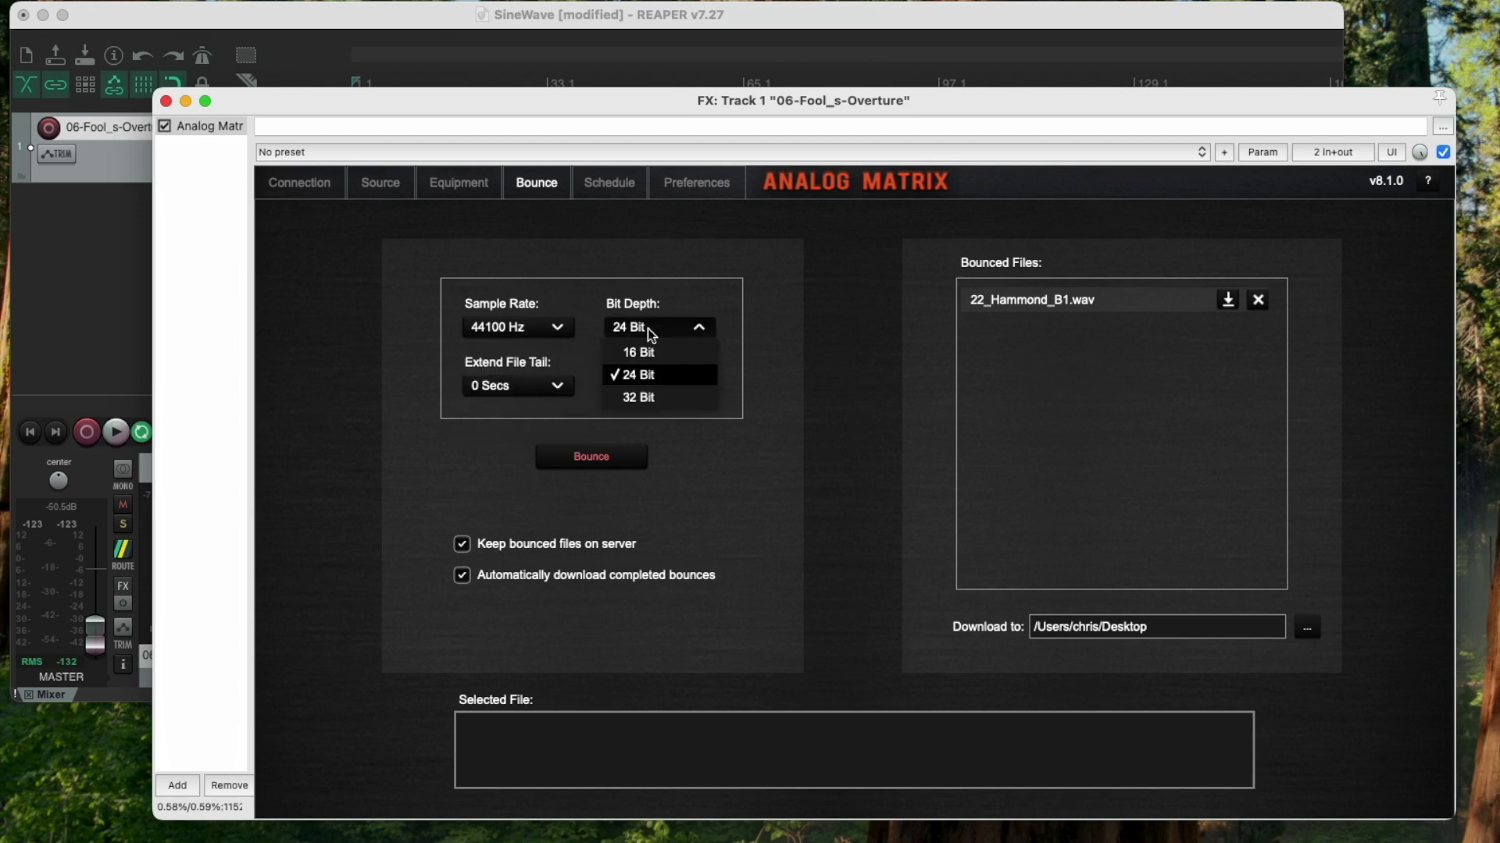
{"action": "left_click", "coordinate": [652, 379]}
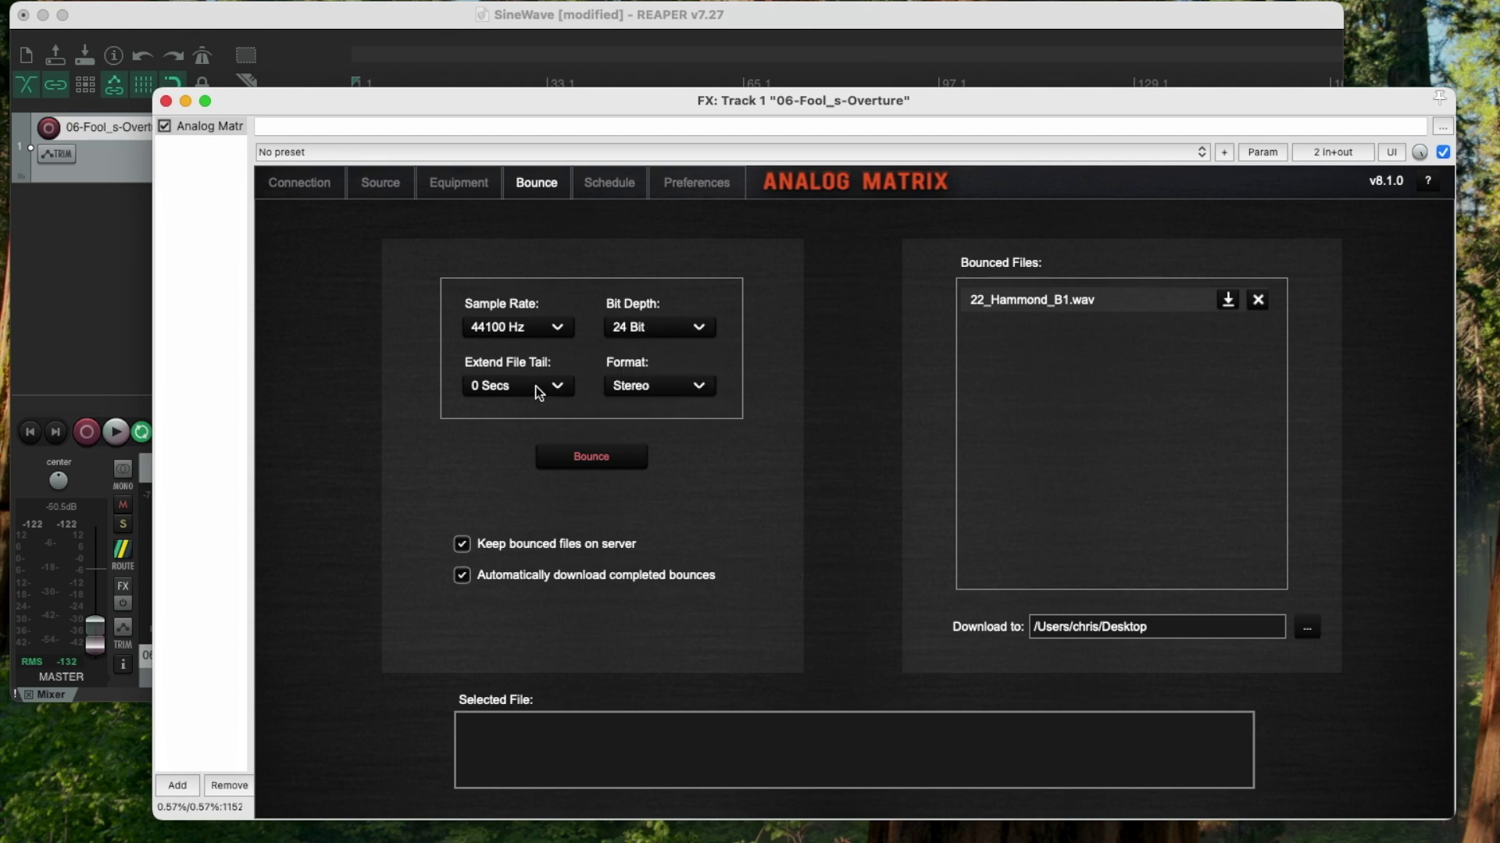
{"action": "left_click", "coordinate": [536, 386]}
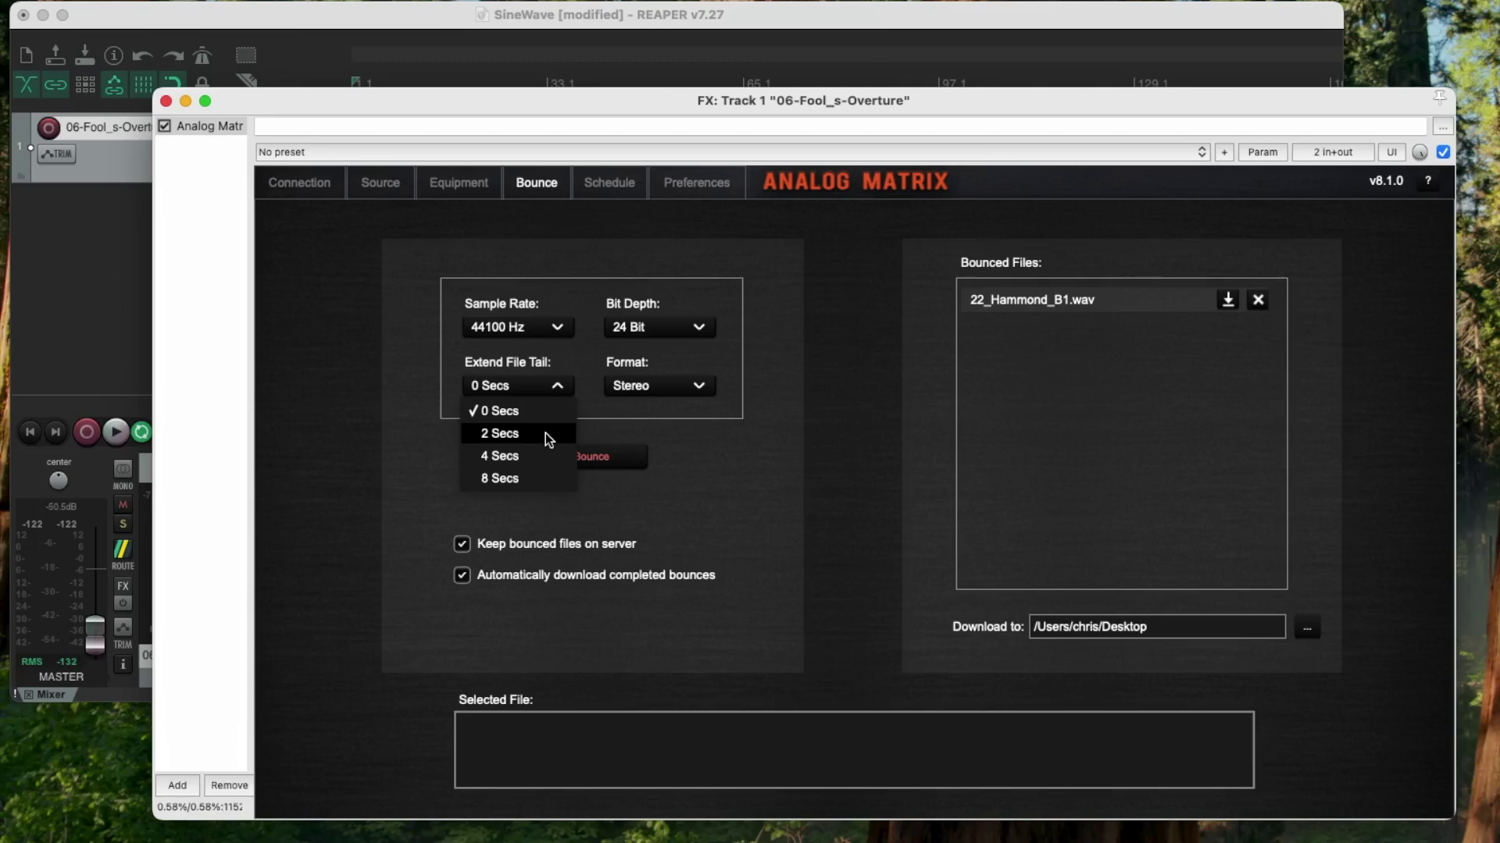
{"action": "left_click", "coordinate": [519, 392]}
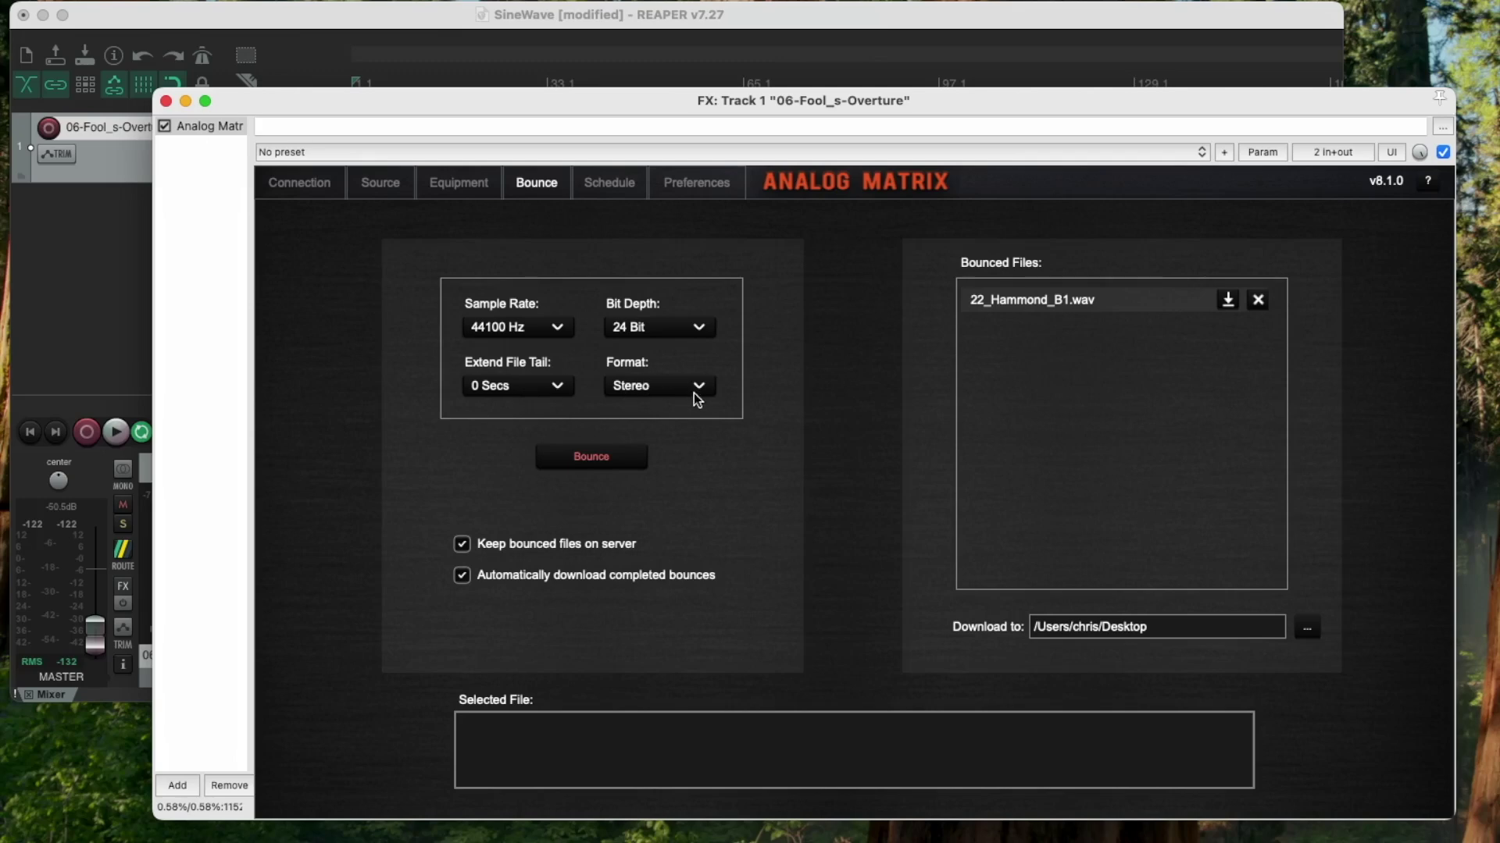
Start the offline bounce of the Hammond stem through the chain
{"action": "left_click", "coordinate": [592, 461]}
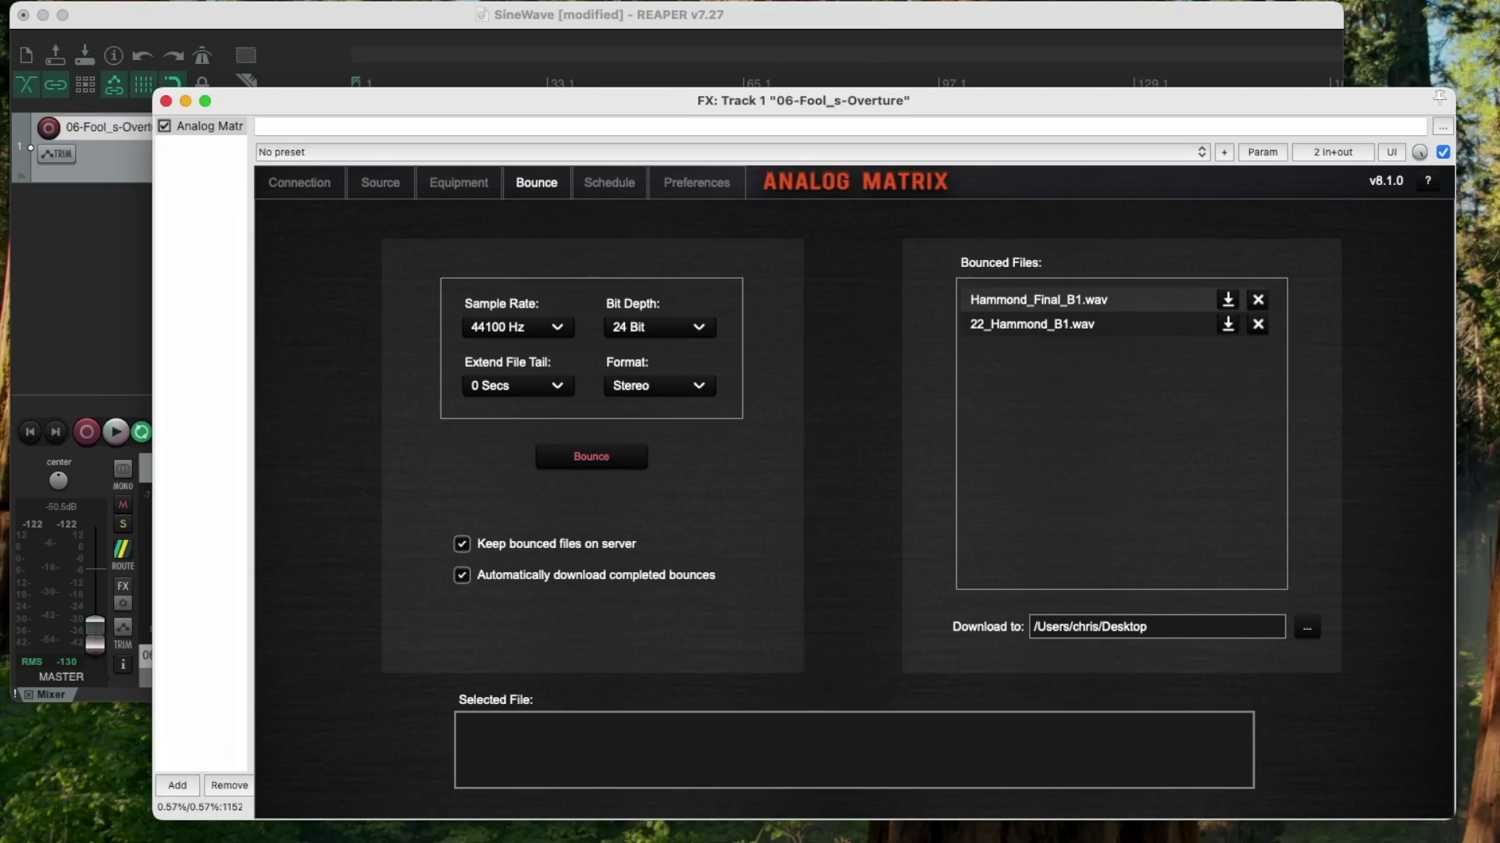
{"action": "key", "text": "F4"}
{"action": "left_click", "coordinate": [695, 764]}
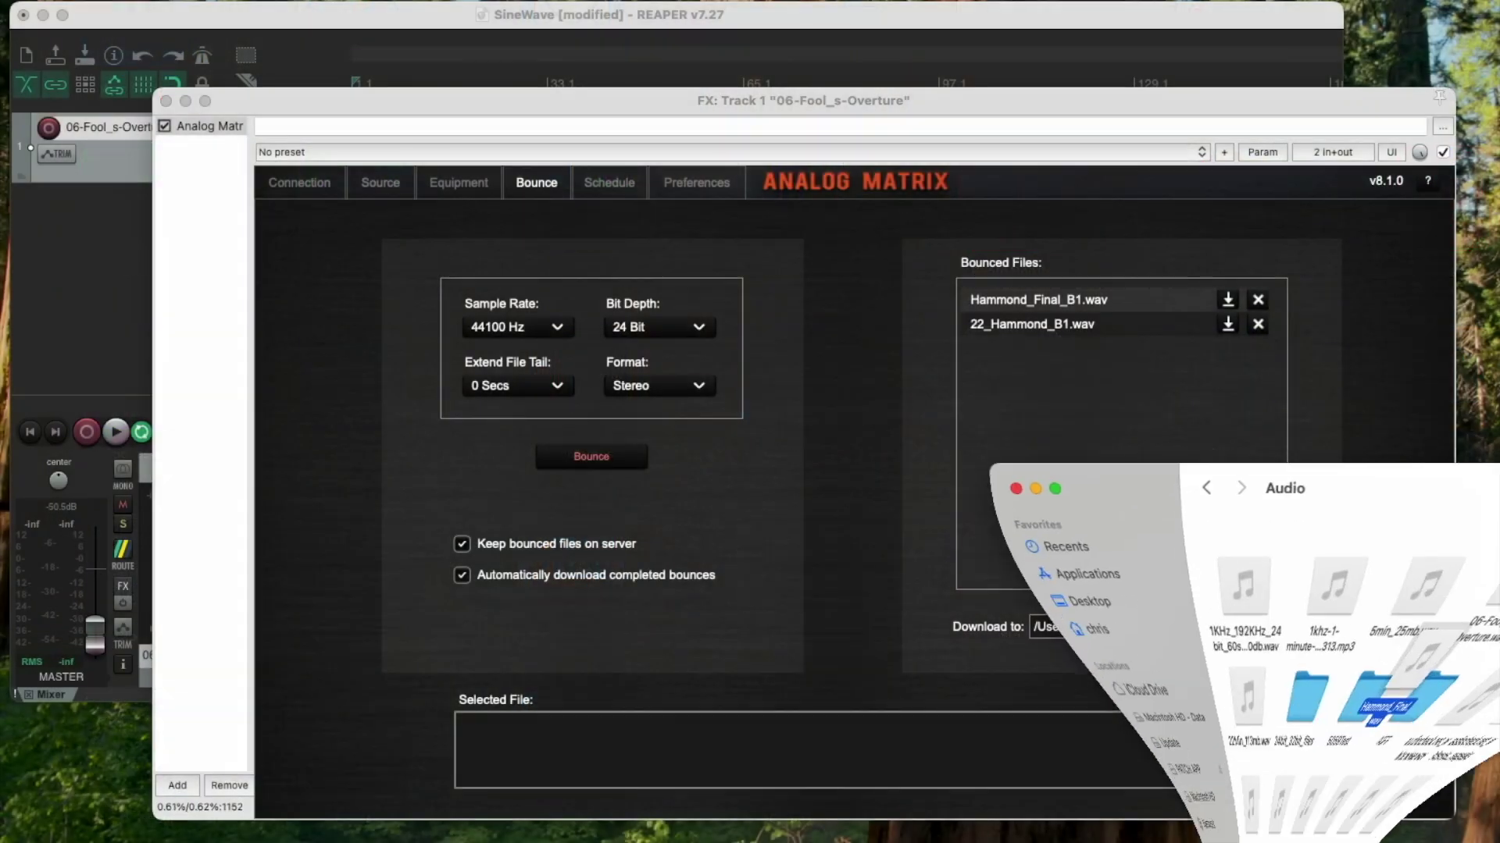
{"action": "left_click_drag", "start_coordinate": [1113, 502], "coordinate": [859, 390]}
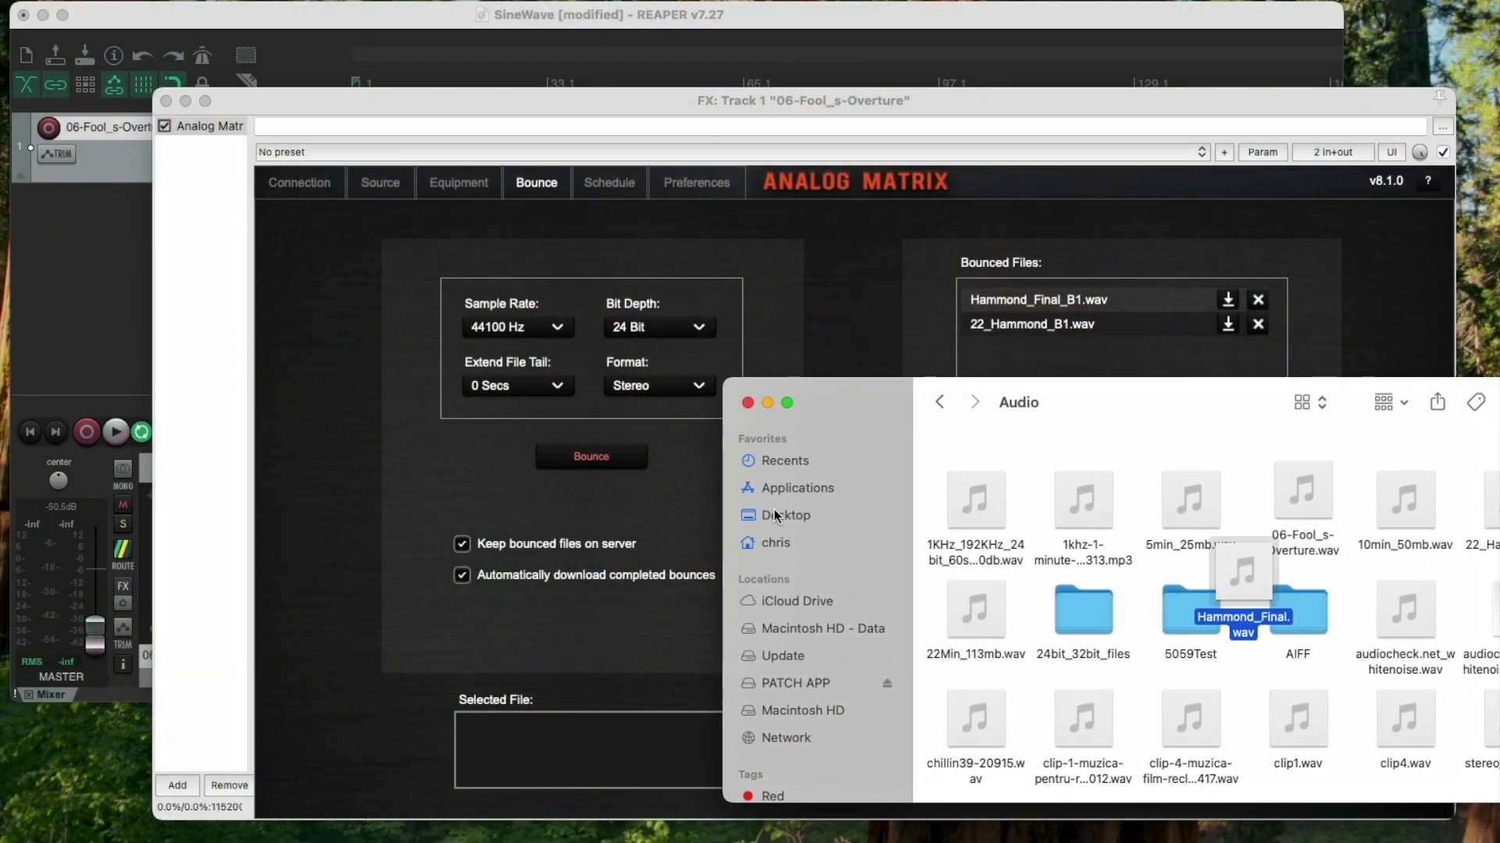
{"action": "left_click", "coordinate": [865, 518]}
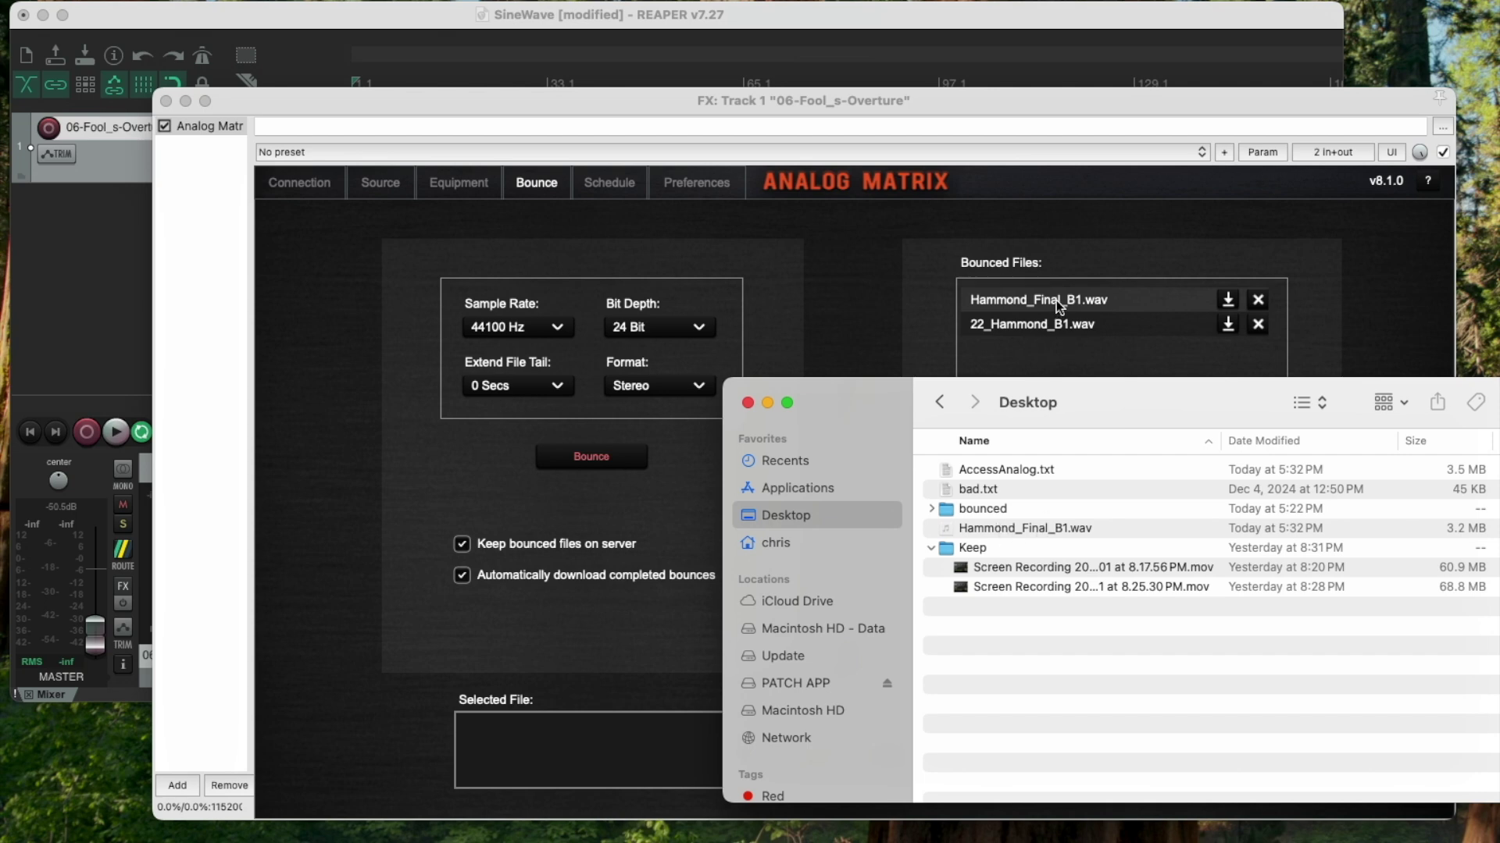
{"action": "left_click", "coordinate": [767, 403]}
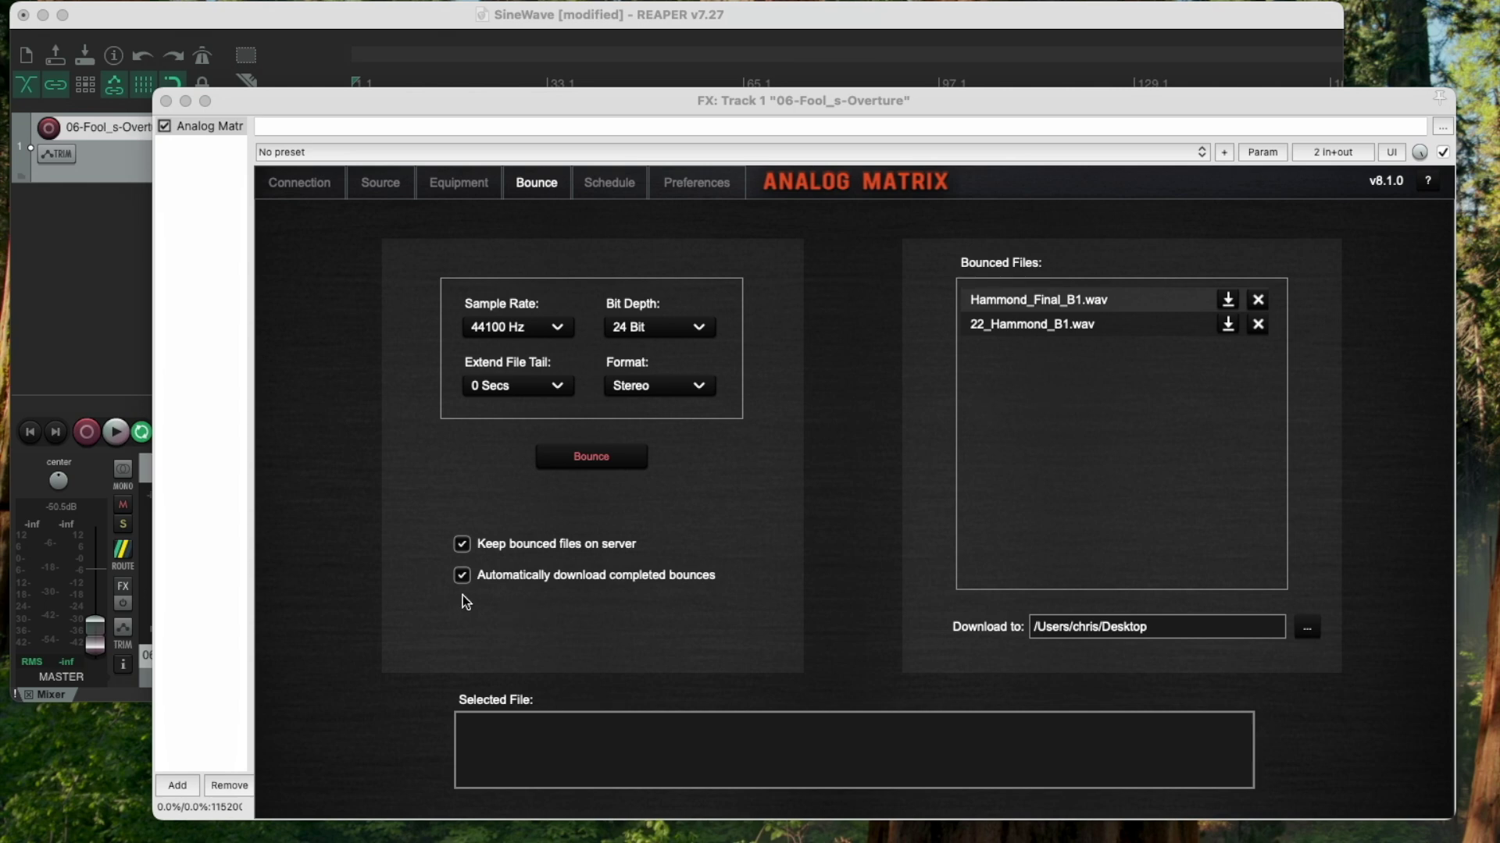
Download Hammond_Final_B1.wav over the Desktop copy, then delete it and 22_Hammond_B1.wav from the server
{"action": "left_click", "coordinate": [1228, 302]}
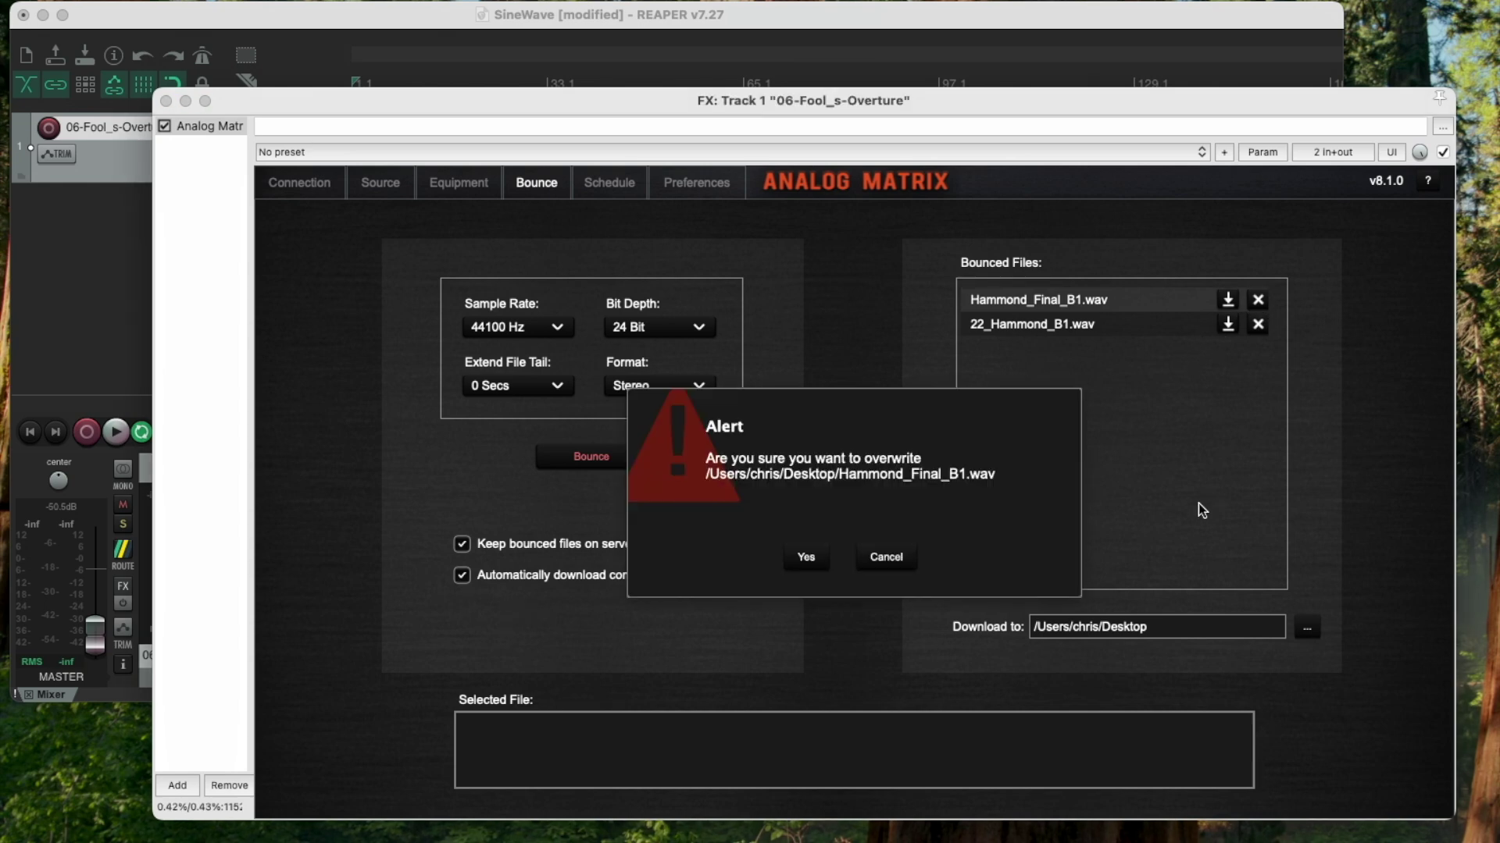
{"action": "left_click", "coordinate": [805, 558]}
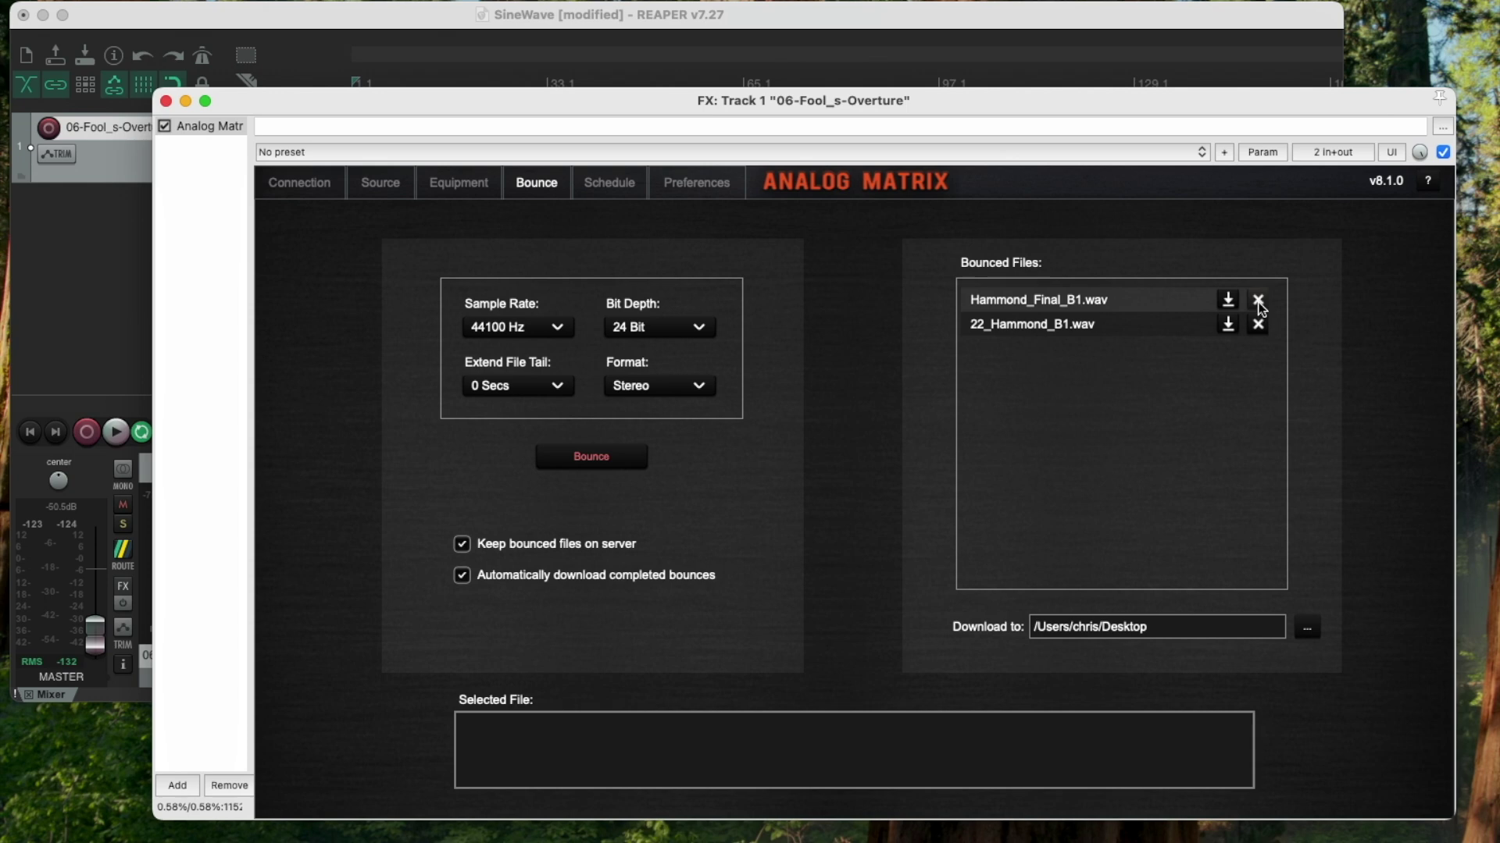
{"action": "left_click", "coordinate": [1257, 301]}
{"action": "left_click", "coordinate": [776, 560]}
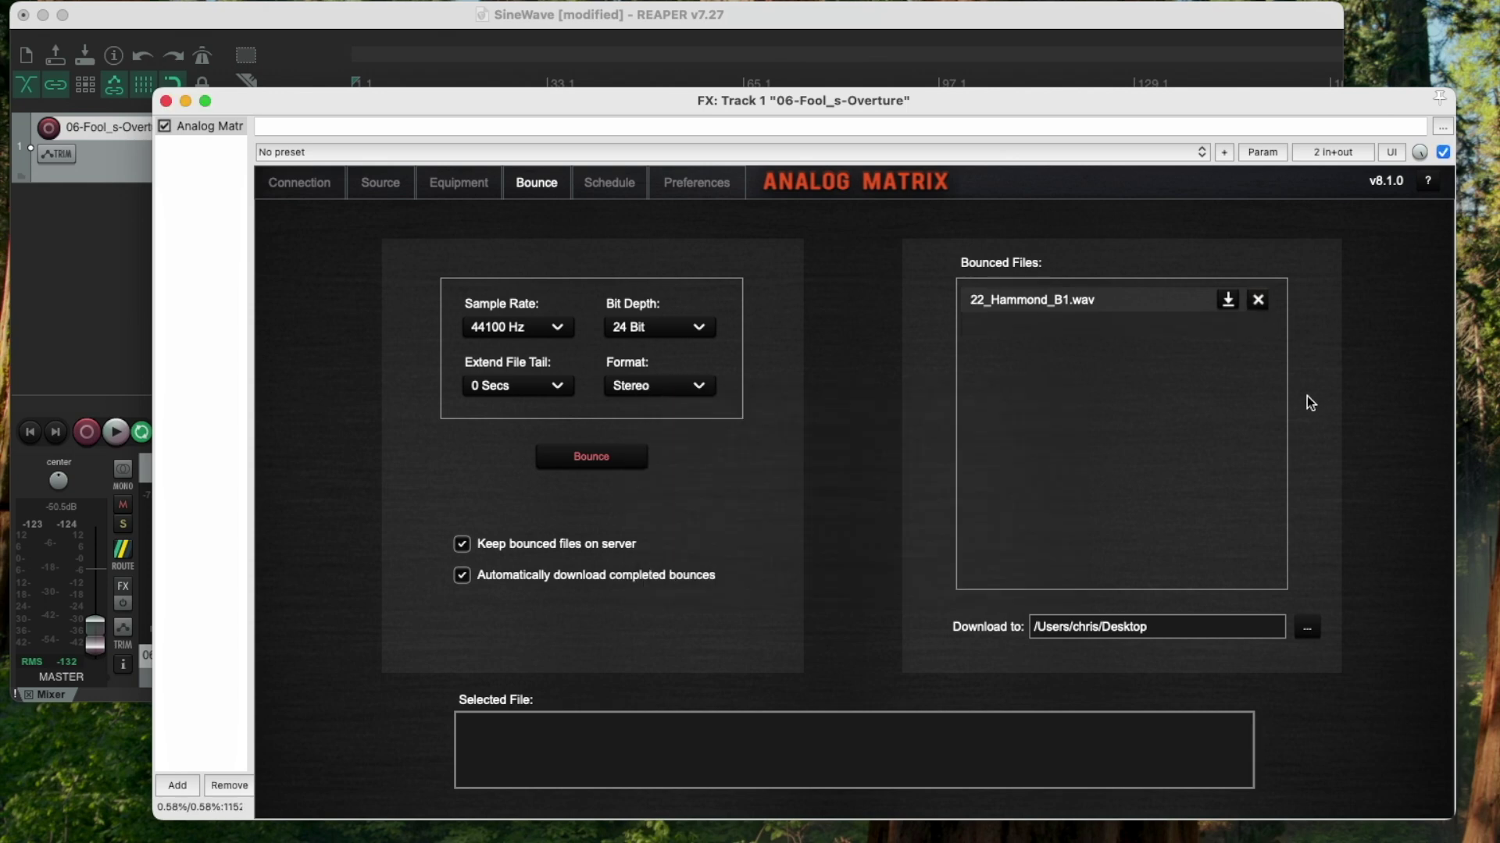
{"action": "left_click", "coordinate": [1257, 301]}
{"action": "left_click", "coordinate": [775, 559]}
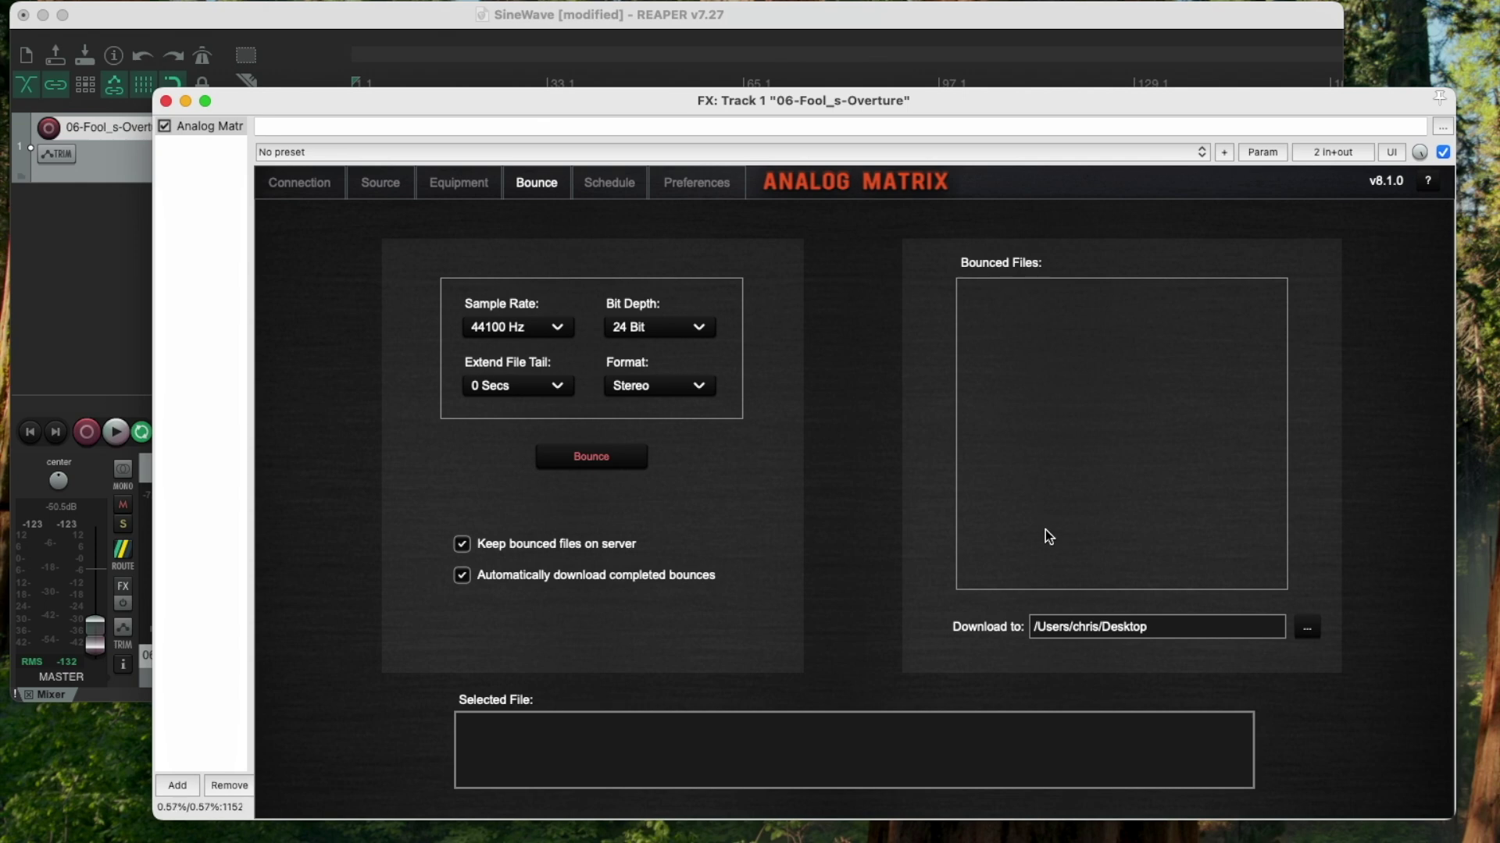
{"action": "left_click", "coordinate": [371, 195]}
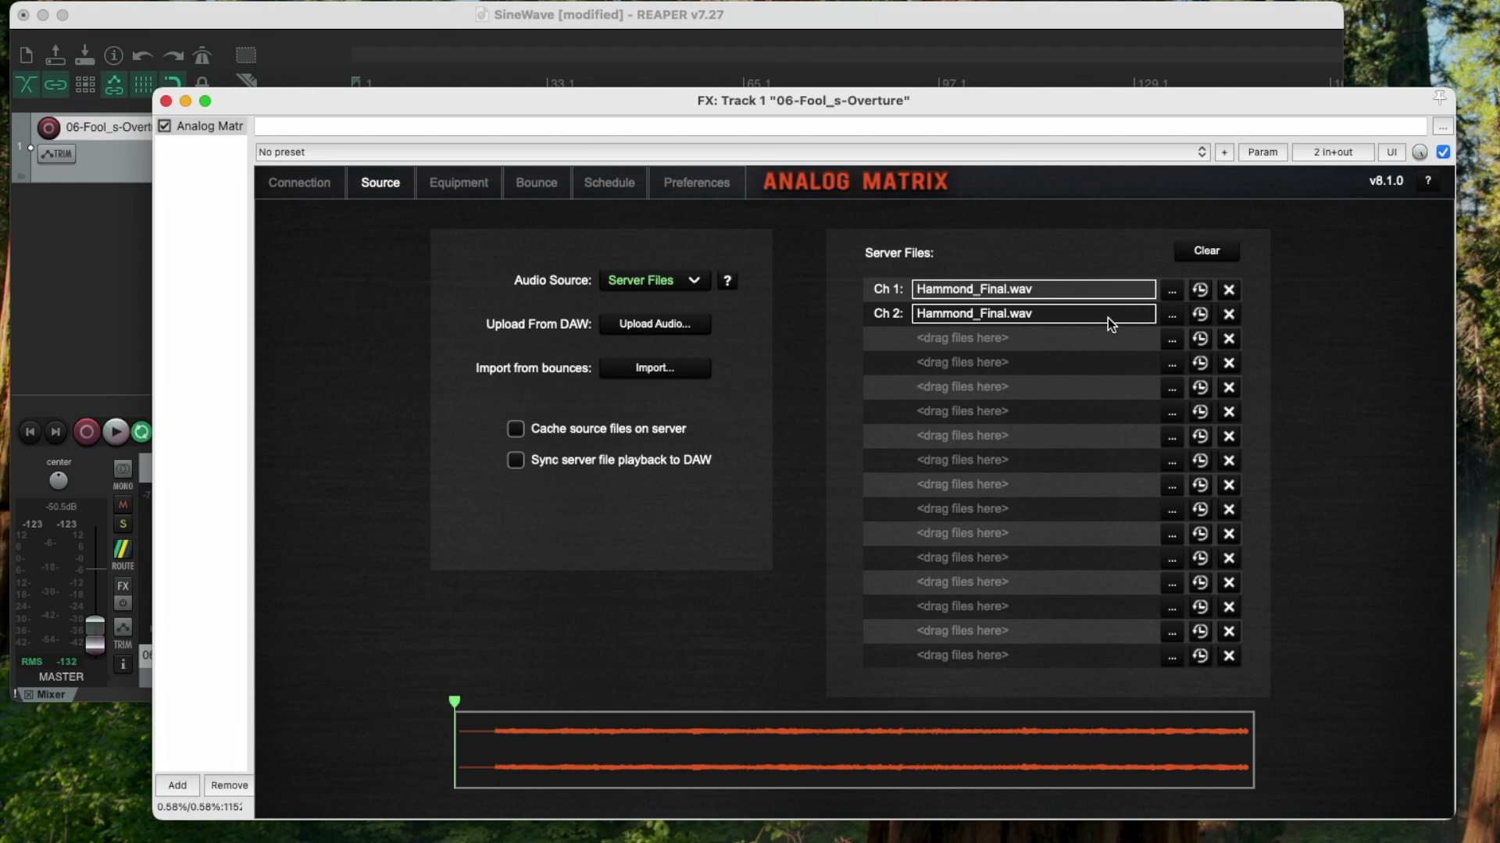
{"action": "left_click", "coordinate": [455, 187]}
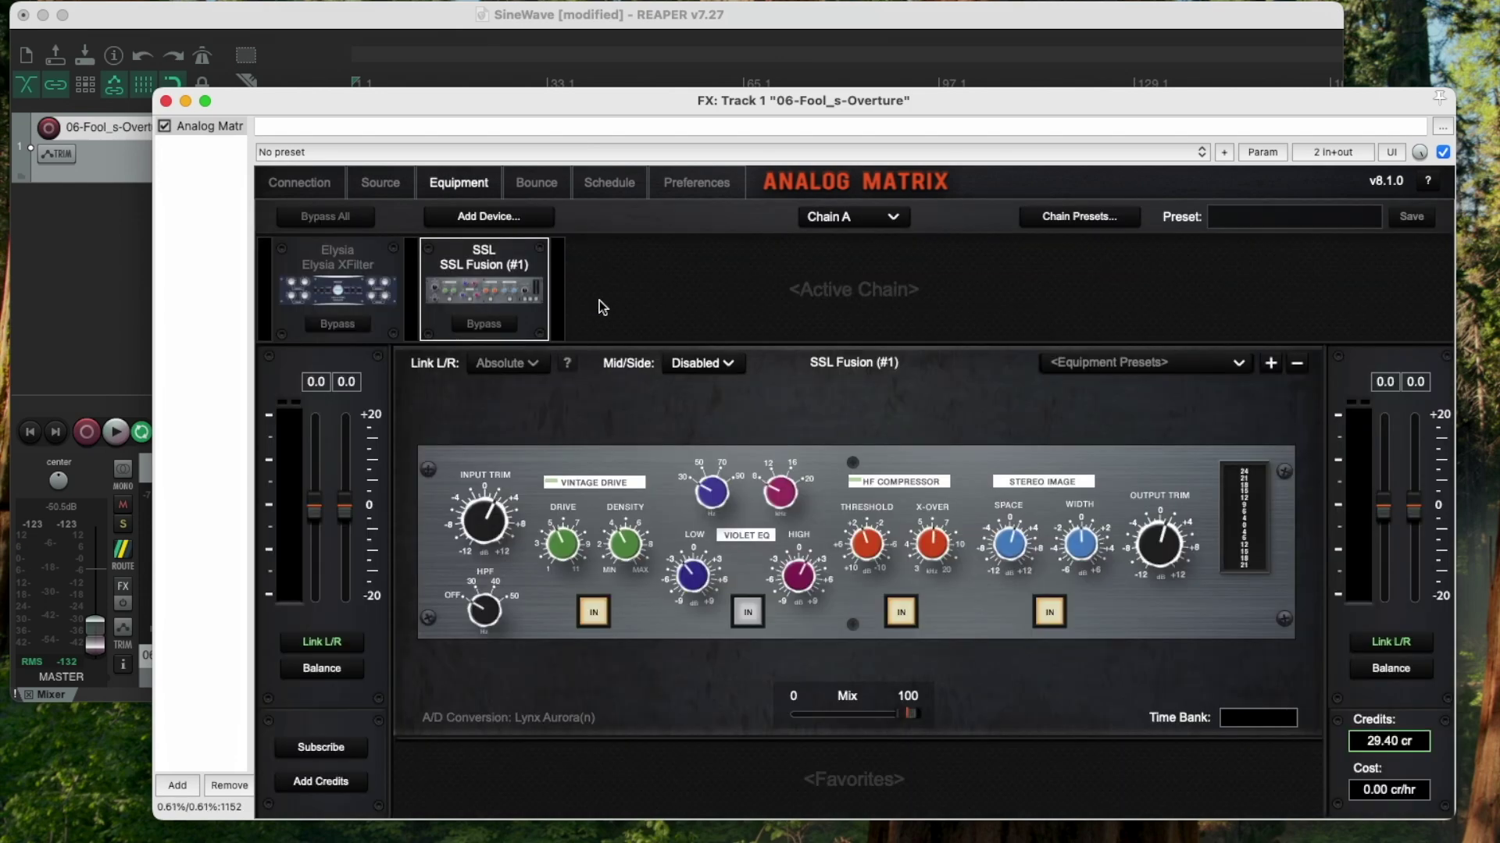
{"action": "left_click", "coordinate": [539, 187]}
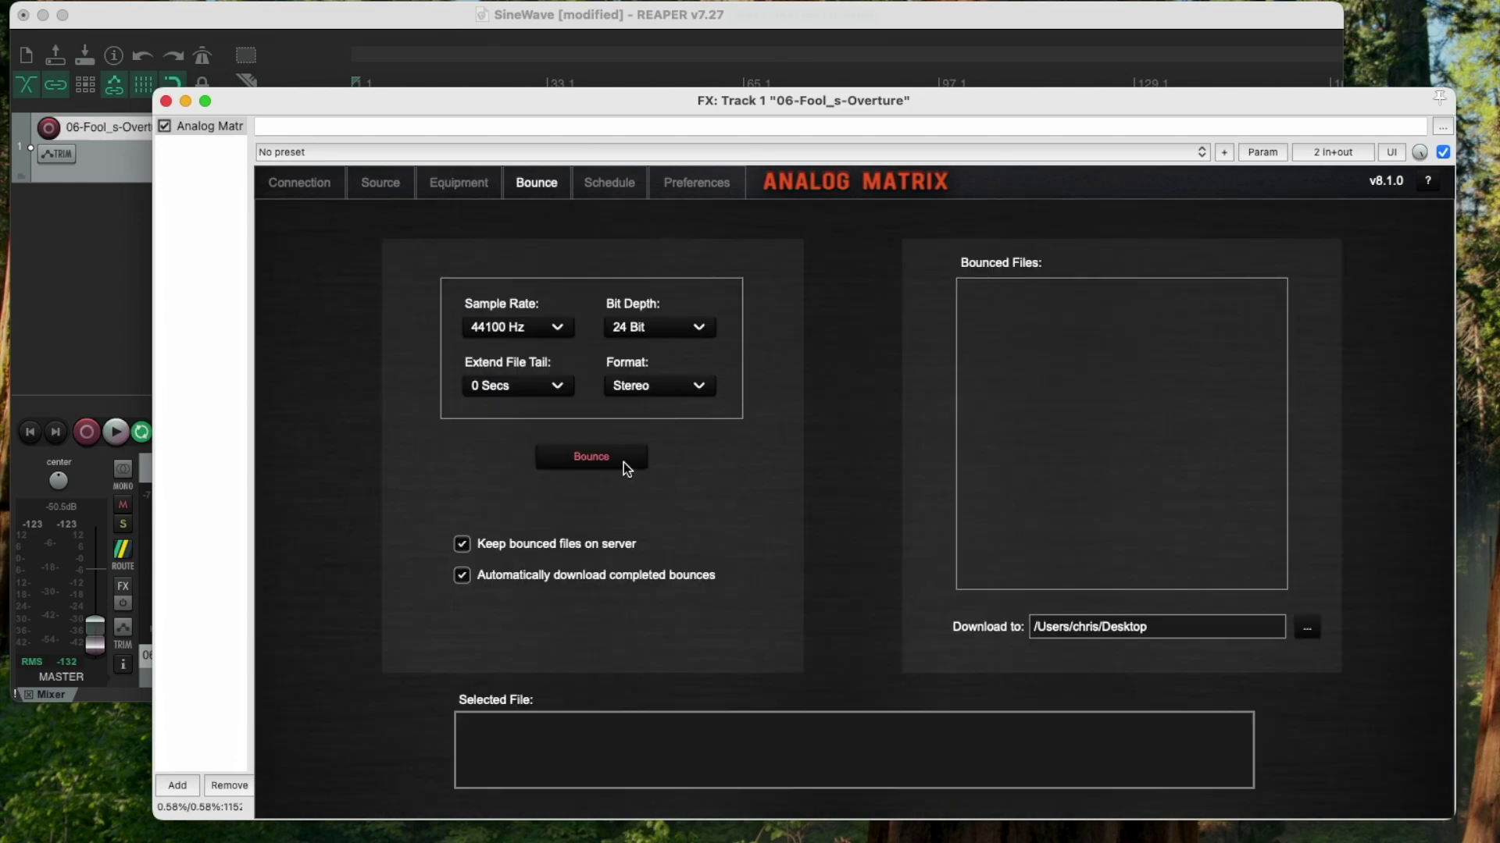